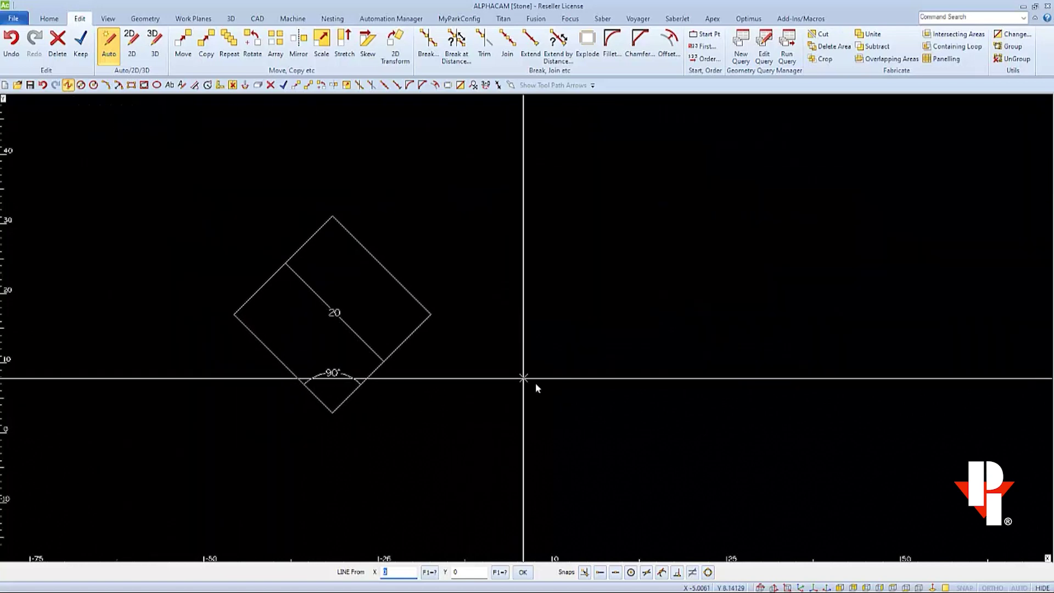
Draw a 20-unit line at 45° right of the diamond, ending at X 22.5457, Y 16.945
click(611, 413)
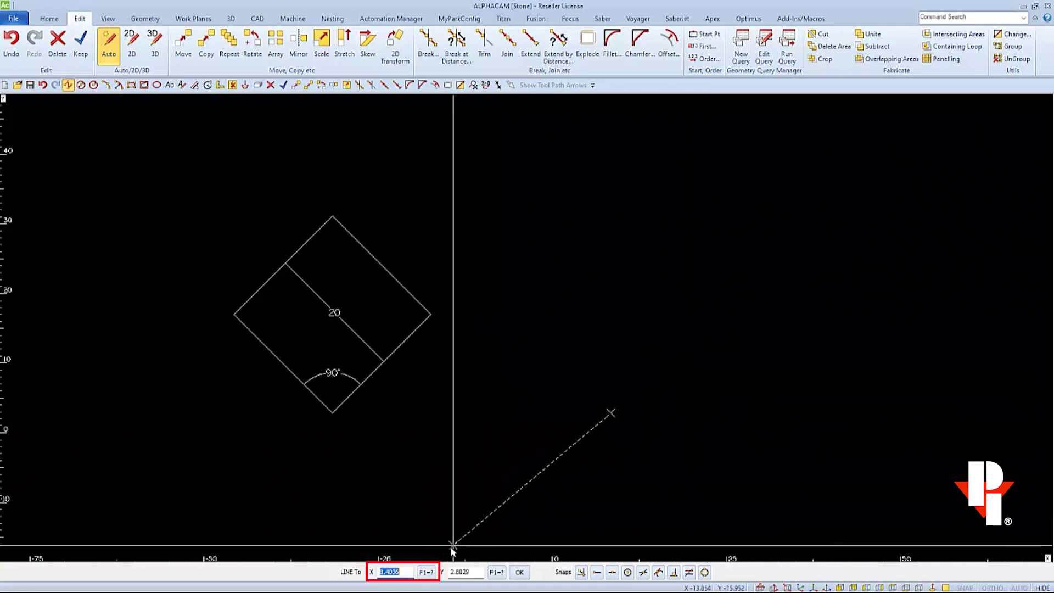
click(427, 573)
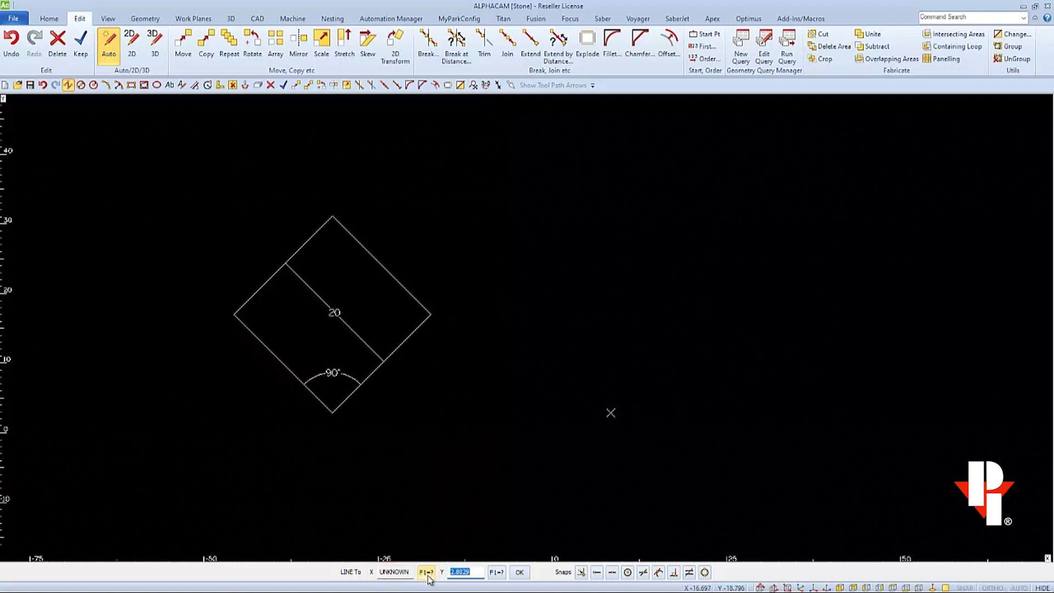
click(501, 577)
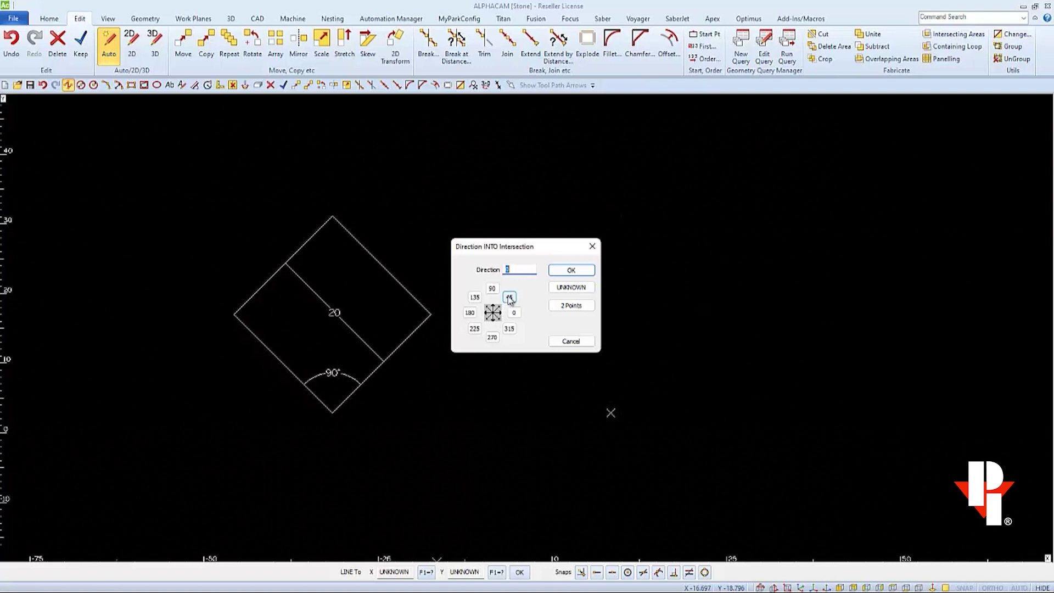
click(510, 298)
click(560, 271)
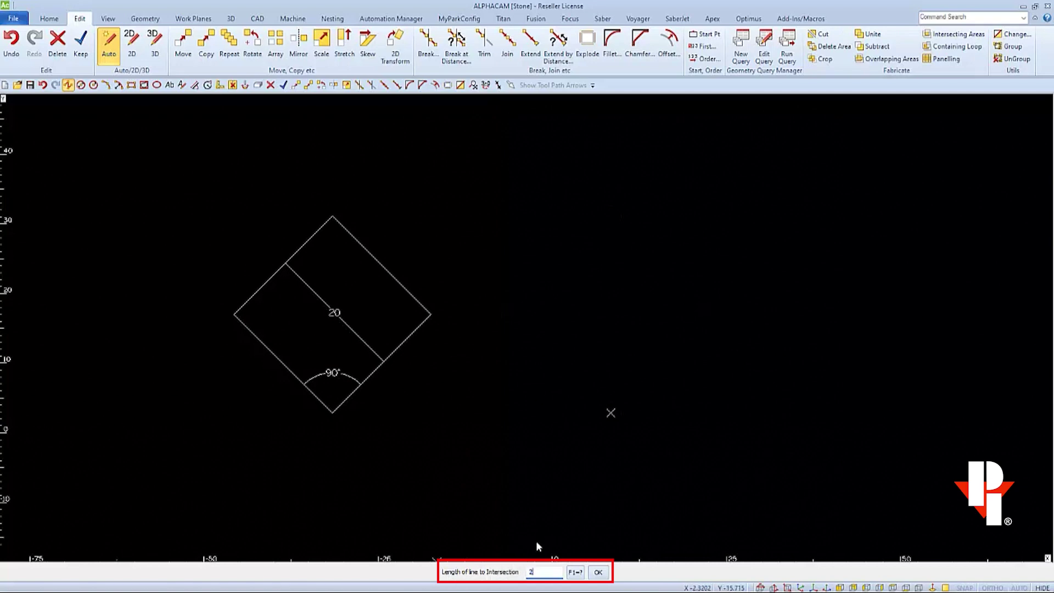
text(20)
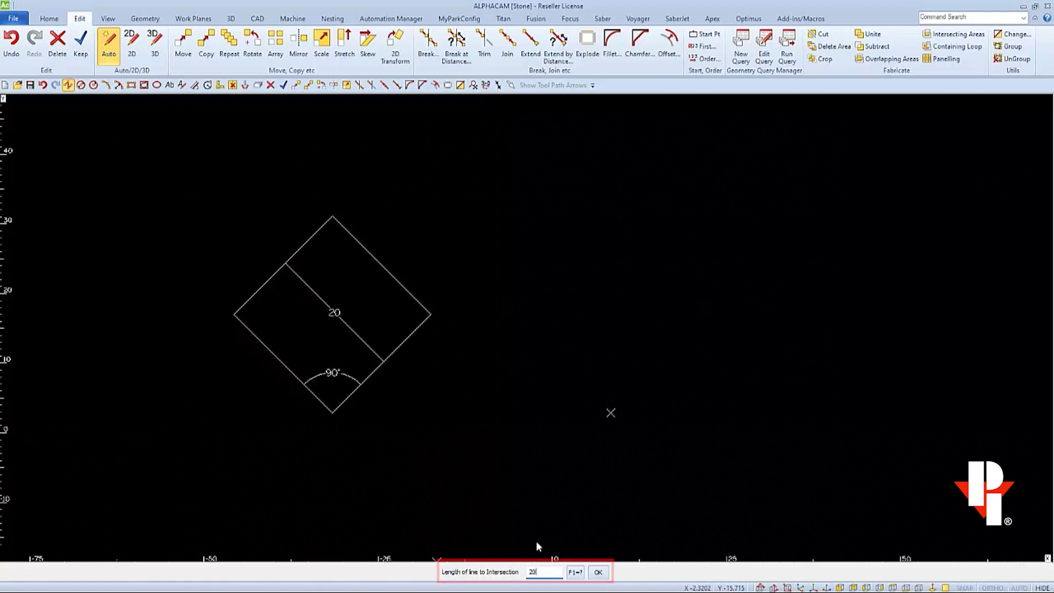
key(Return)
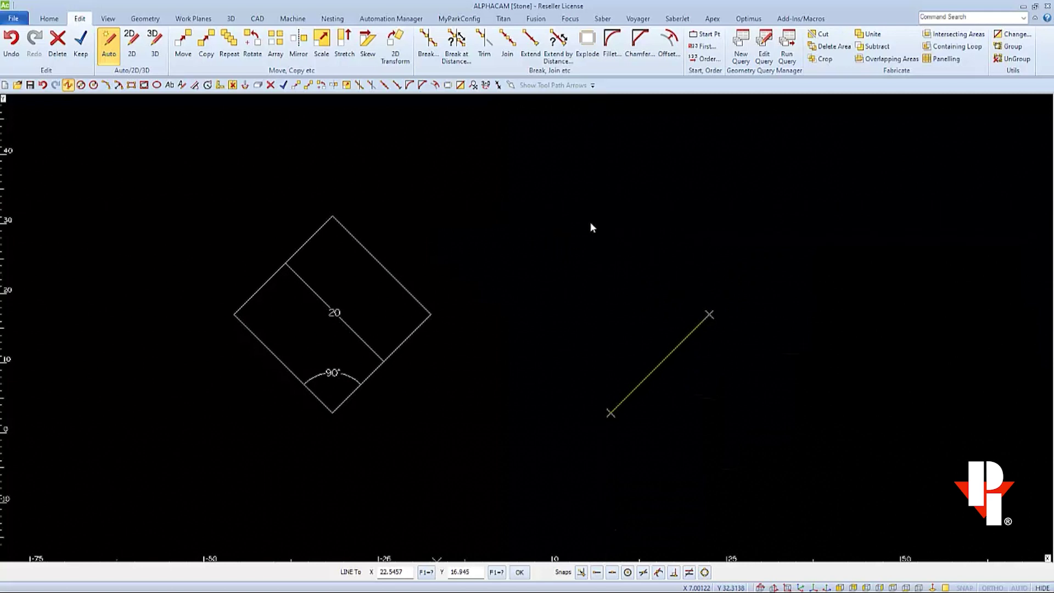
Continue with a 20-unit line at 135° from the first line's end
click(426, 573)
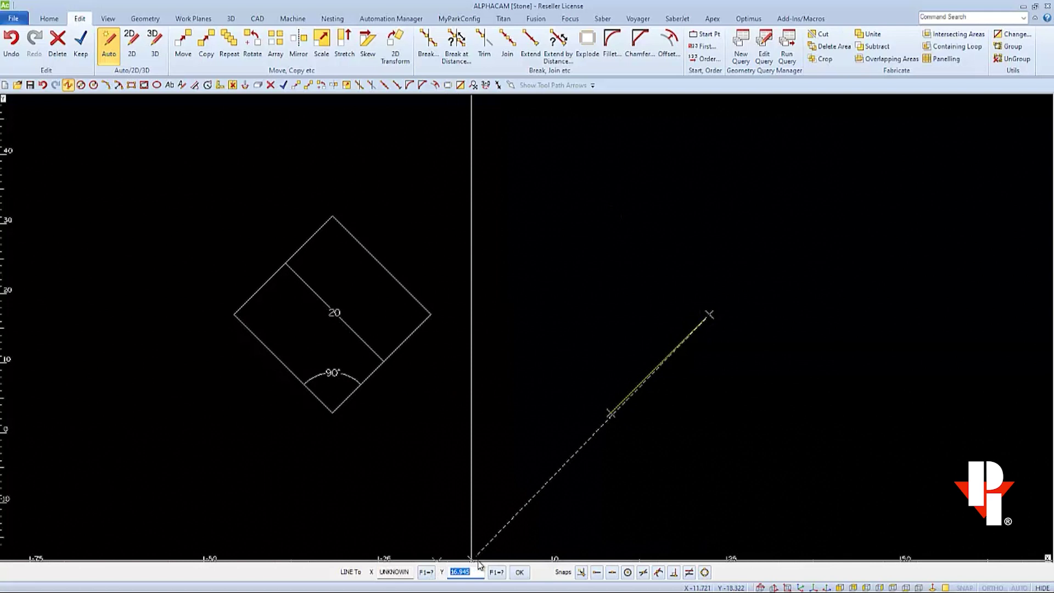
click(495, 573)
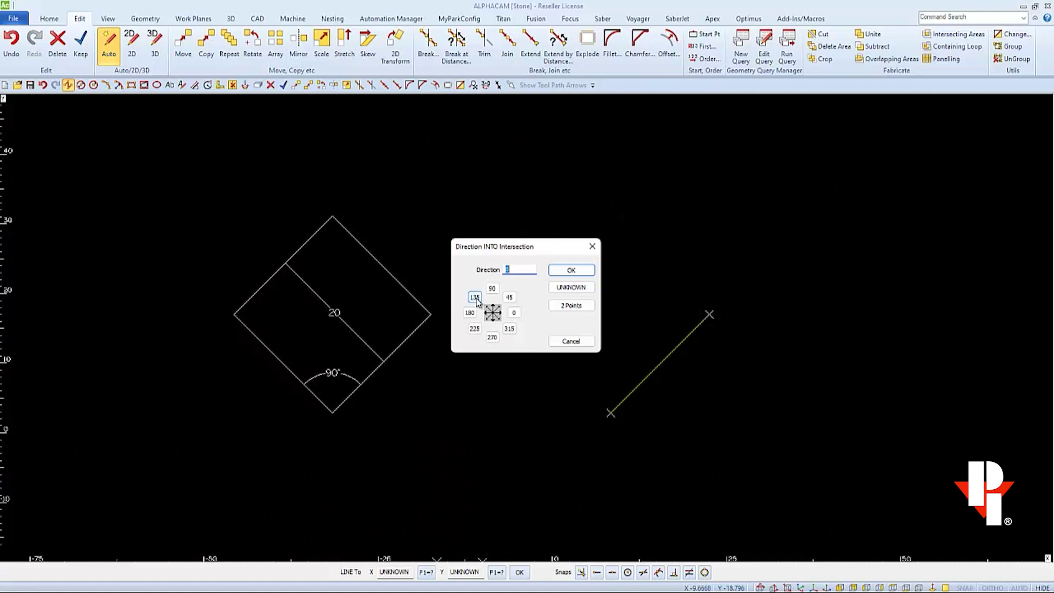
click(475, 297)
click(571, 270)
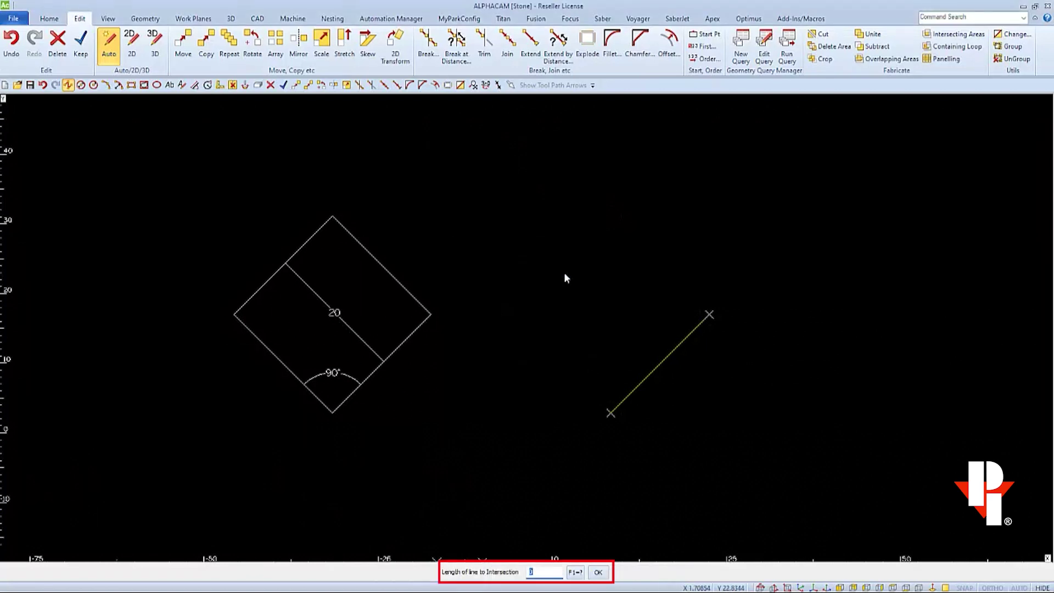
text(20)
key(Return)
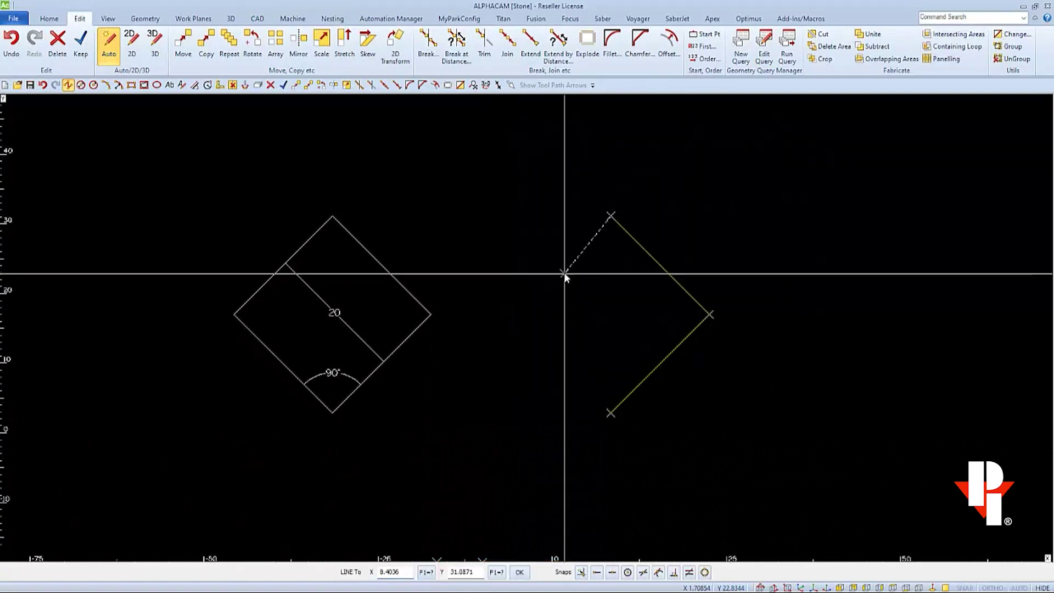
Add a third 20-unit line at 225 degrees
click(431, 572)
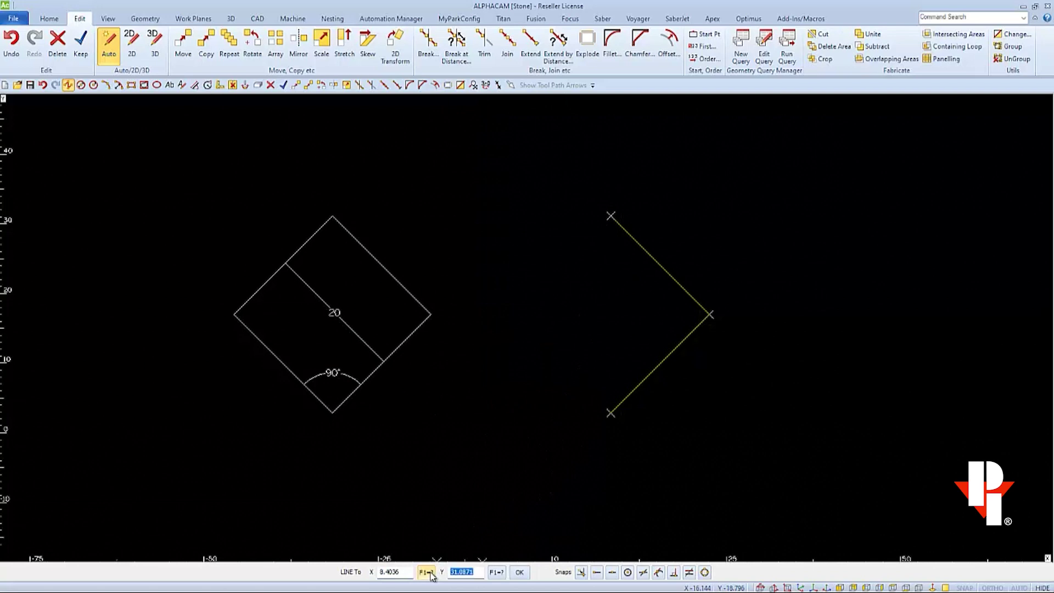
click(496, 572)
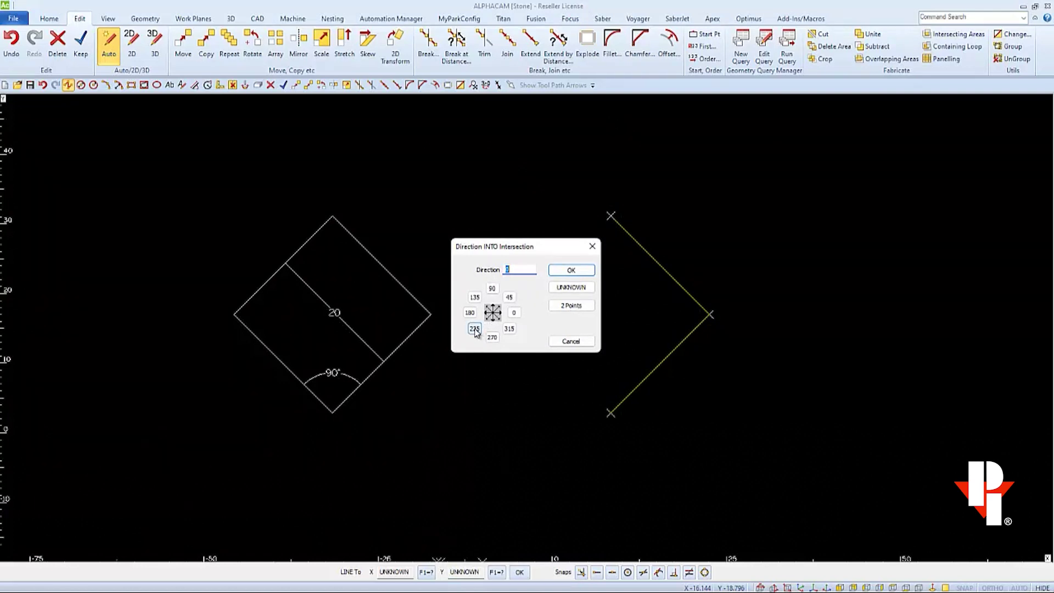
click(475, 329)
click(569, 271)
text(20)
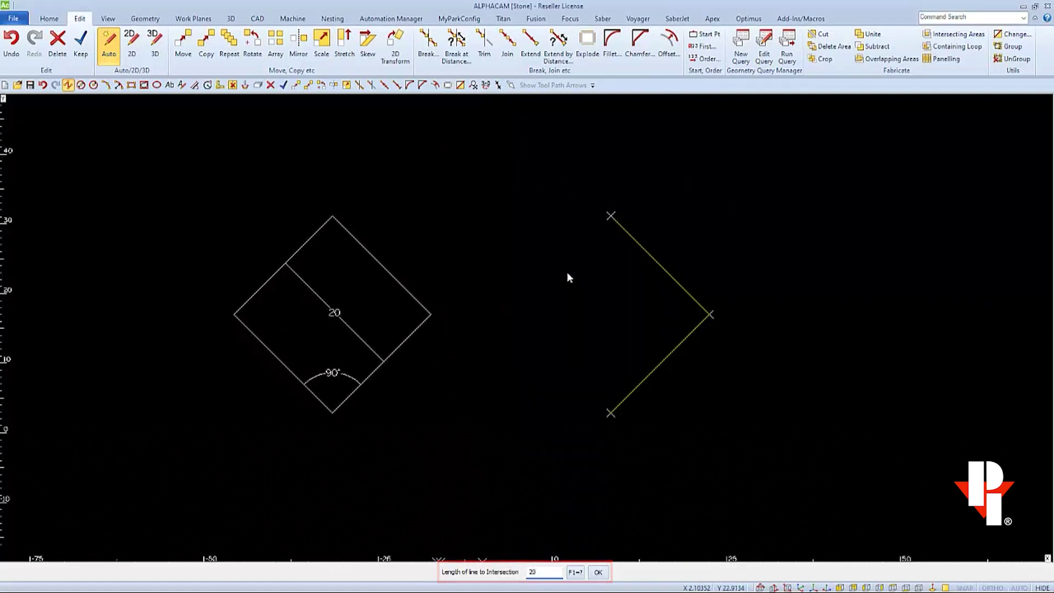
key(Return)
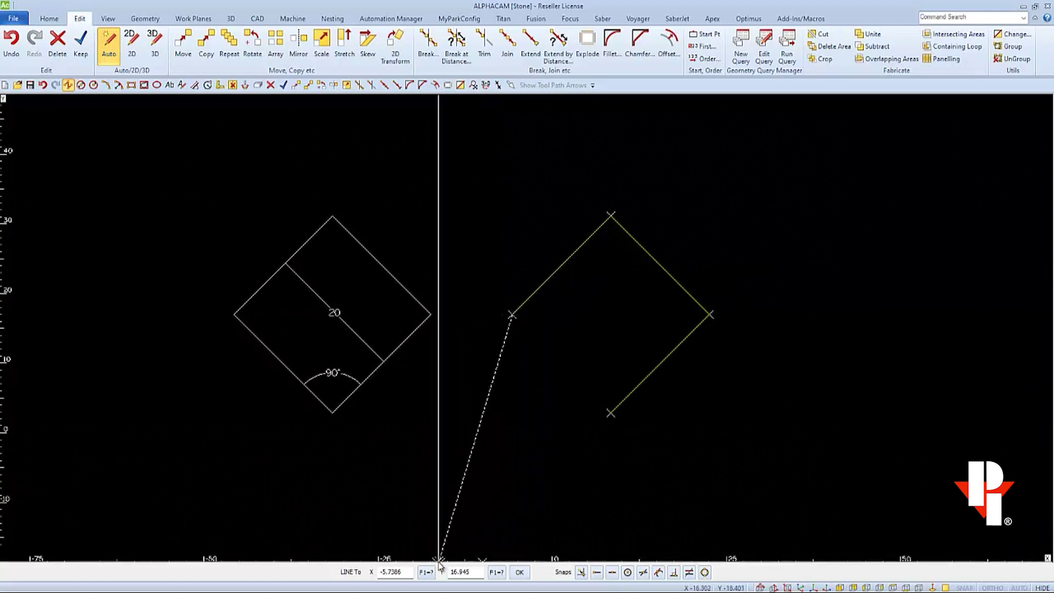
Close the square with a fourth 20-unit line at 315 degrees
click(427, 572)
click(496, 573)
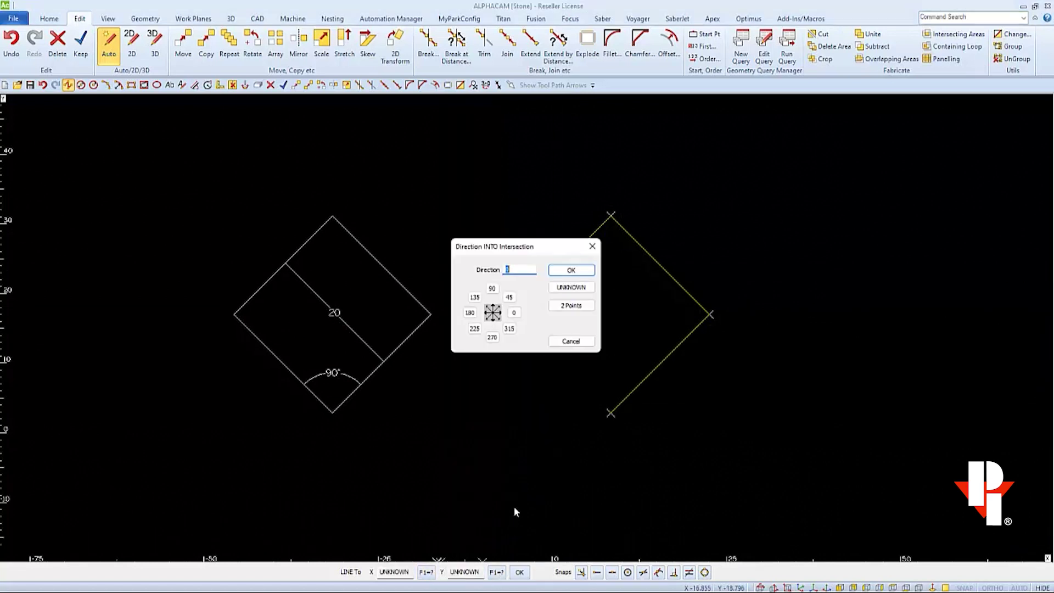
click(509, 328)
click(563, 271)
text(20)
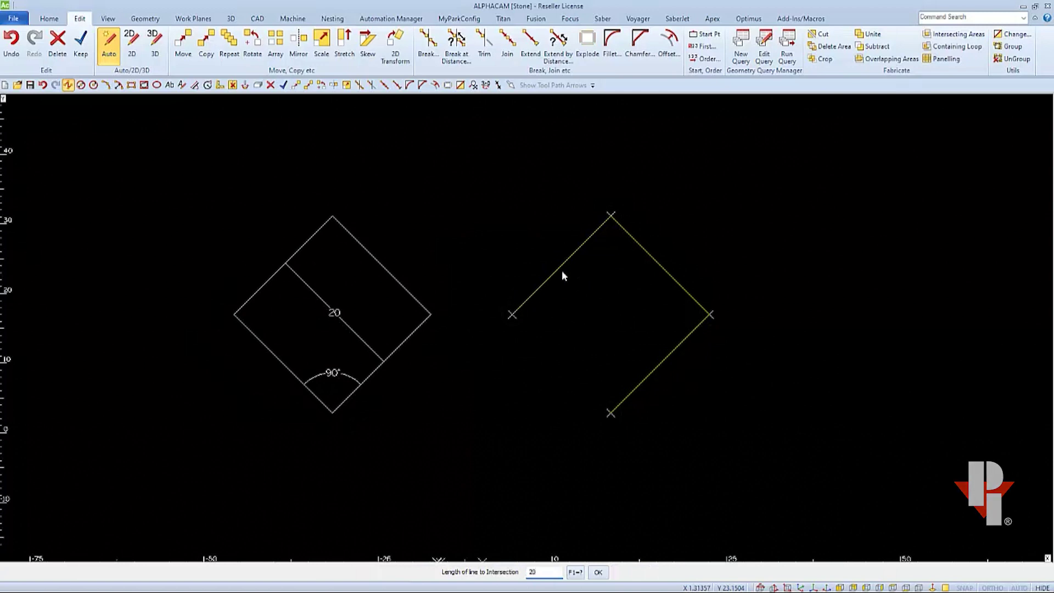
key(Return)
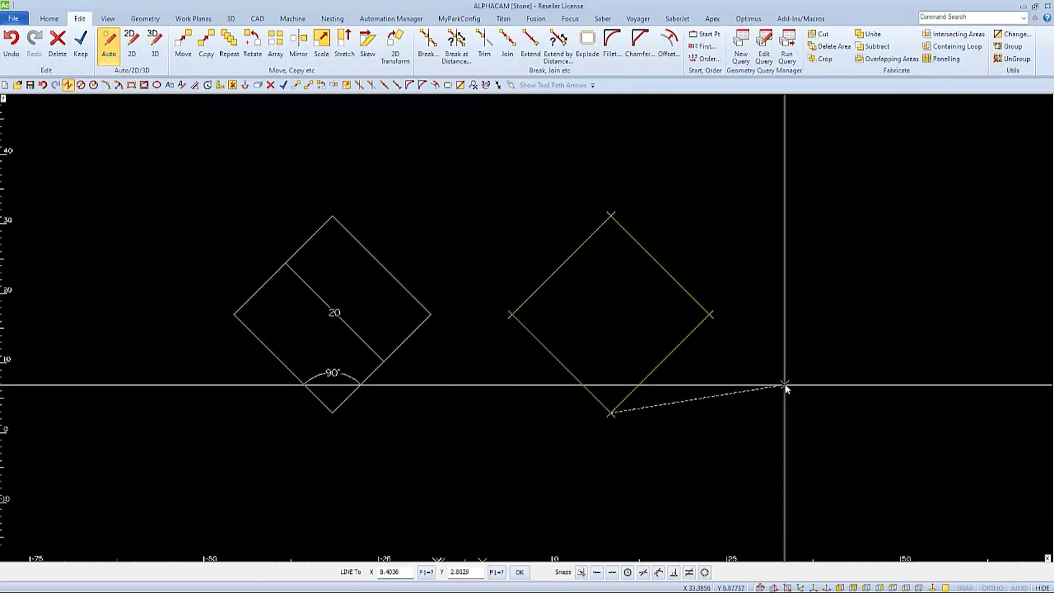
End the Line command to finish the square
right_click(786, 389)
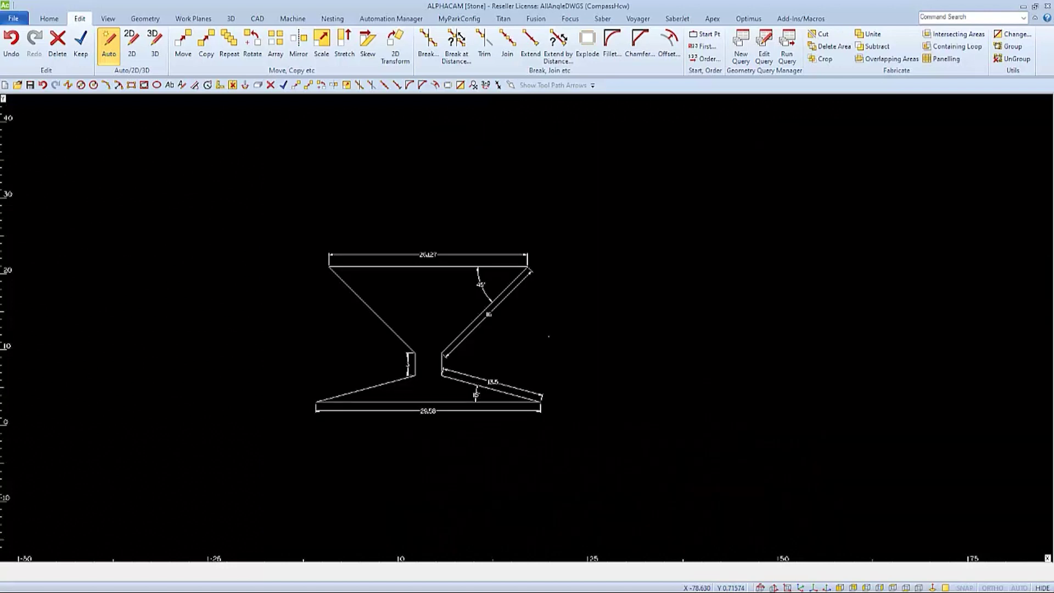
Zoom in on the goblet profile and the angle reference circle
scroll(549, 336, up, 3)
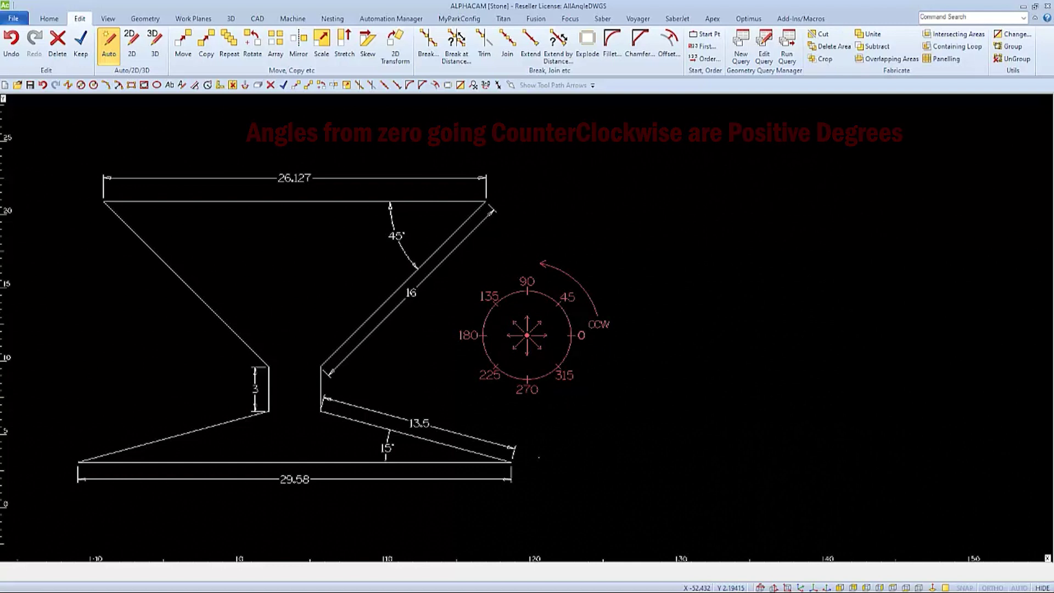
Draw a 29.58-unit line at 0 degrees starting beside the glass base
click(69, 86)
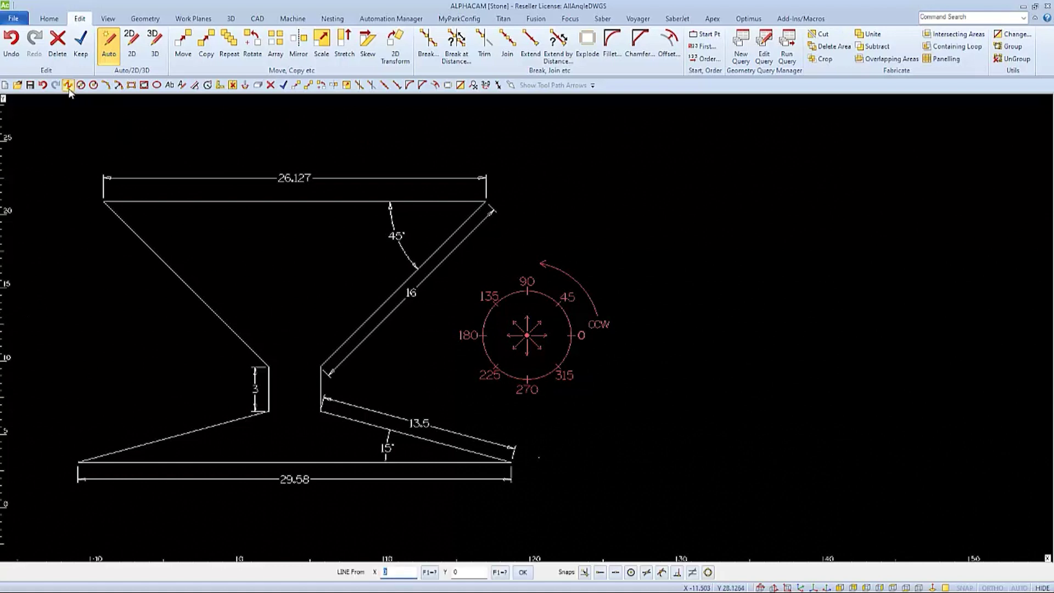
click(539, 459)
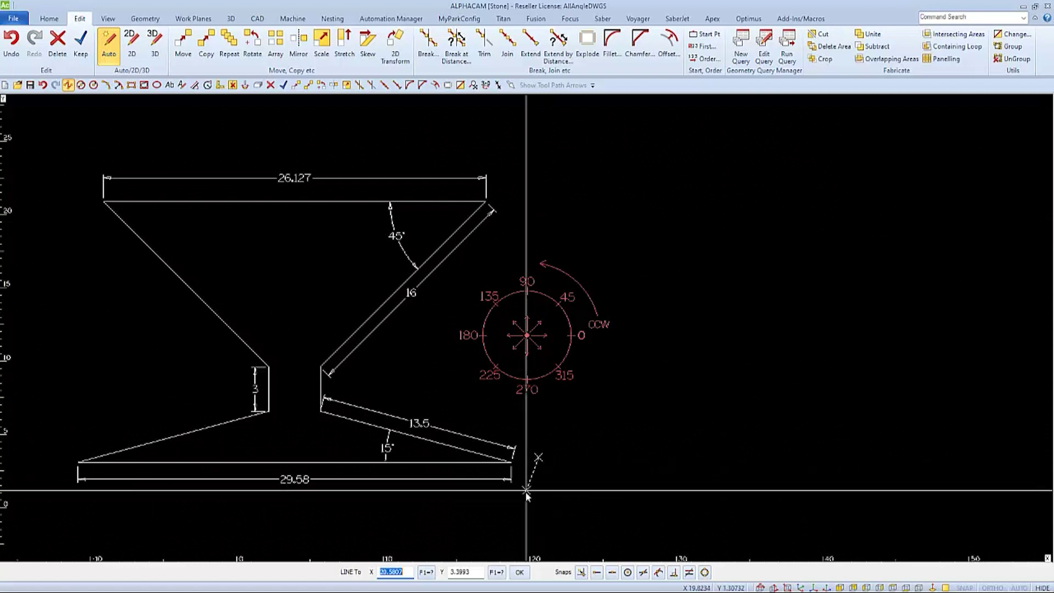
click(429, 573)
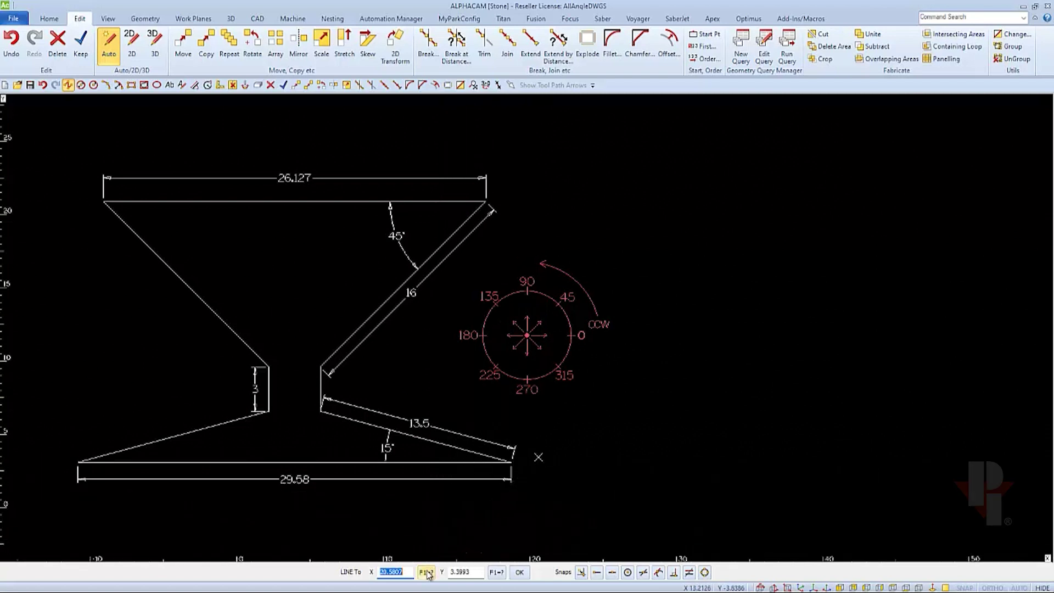
click(497, 575)
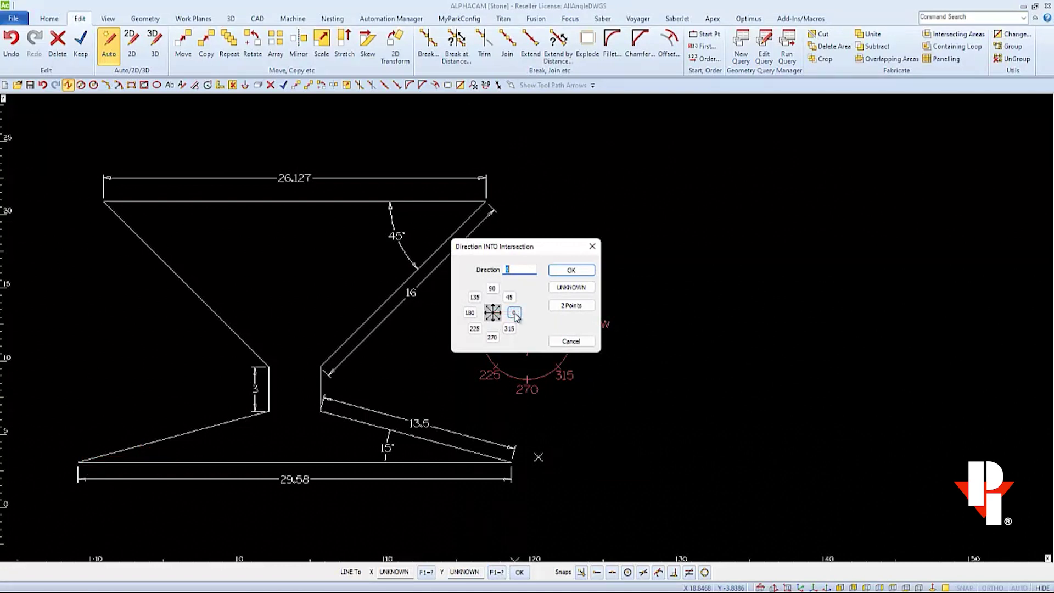
click(515, 314)
click(572, 270)
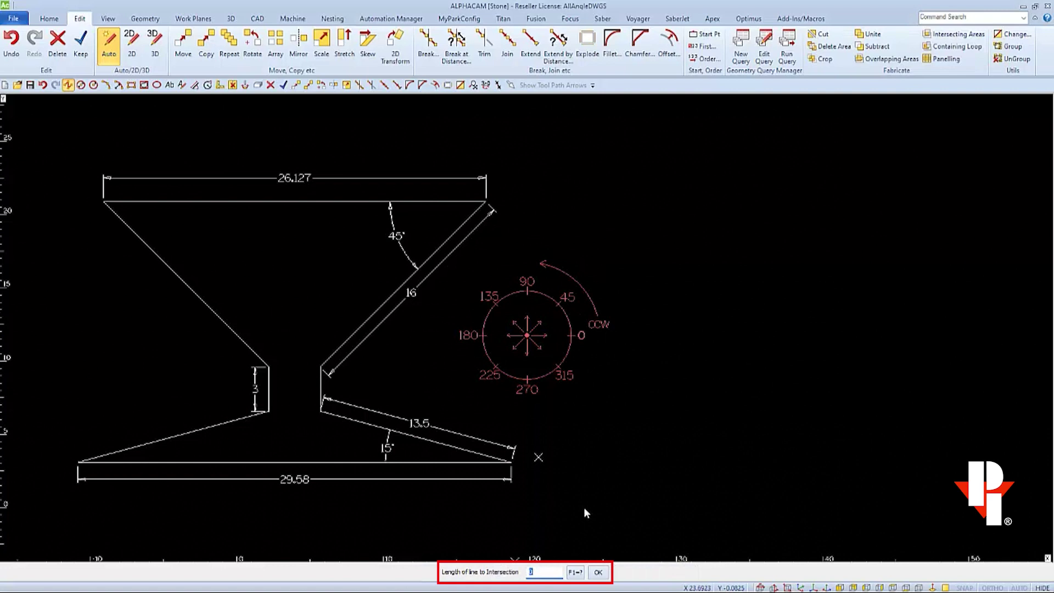
text(29.58)
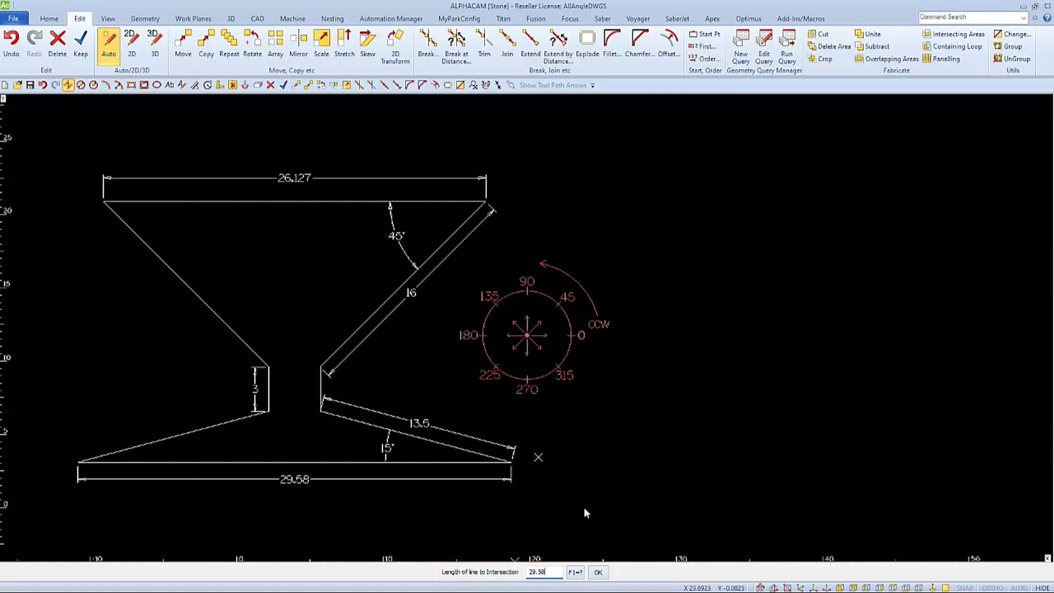
key(Return)
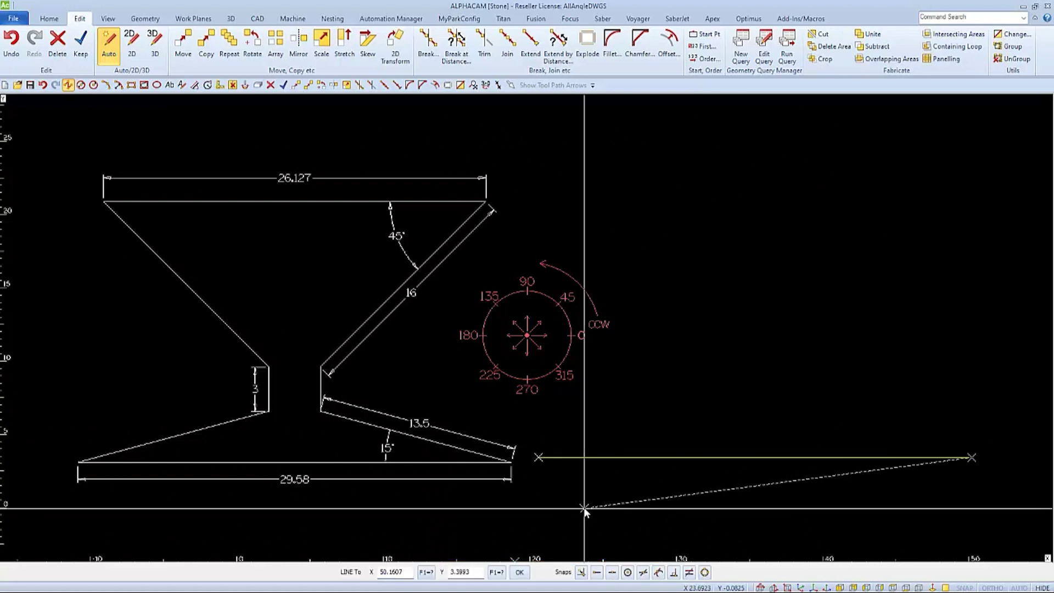
End the 29.58 line and start a new line at the 15° edge's right end, X unknown
right_click(513, 542)
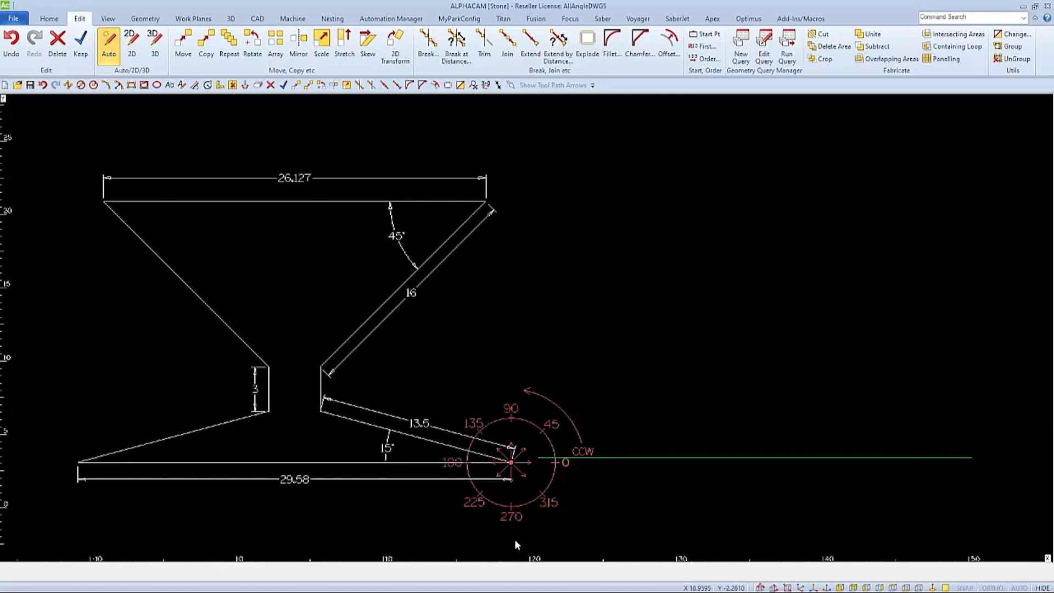
scroll(513, 533, up, 3)
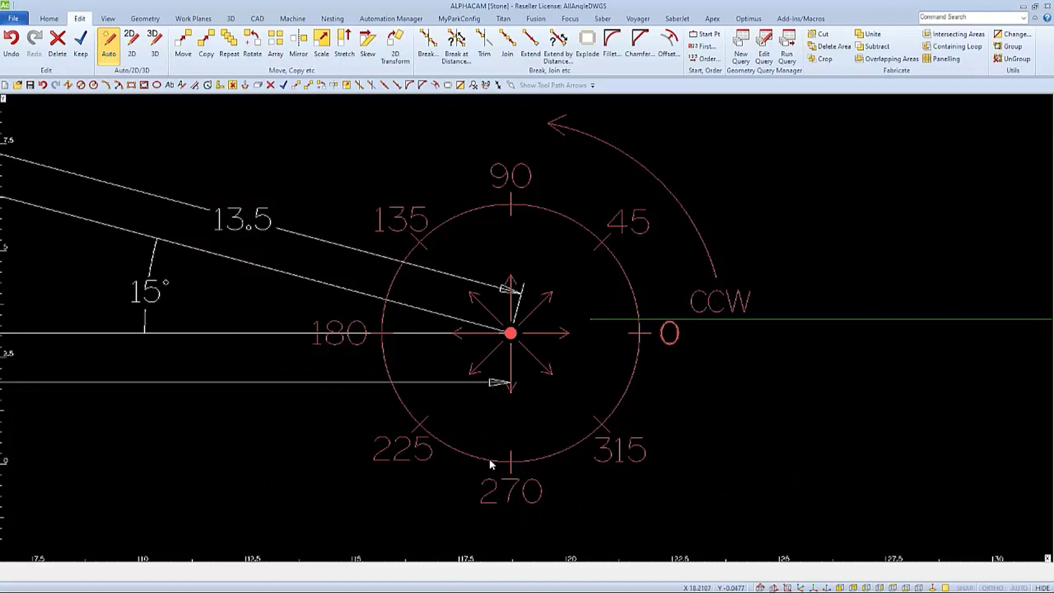
click(511, 333)
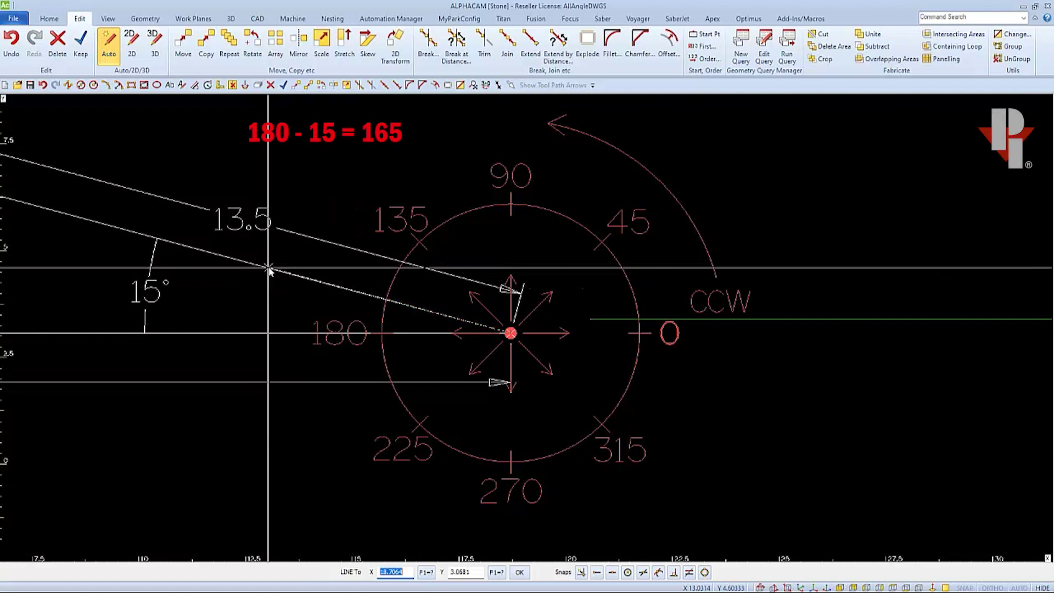
scroll(270, 269, down, 5)
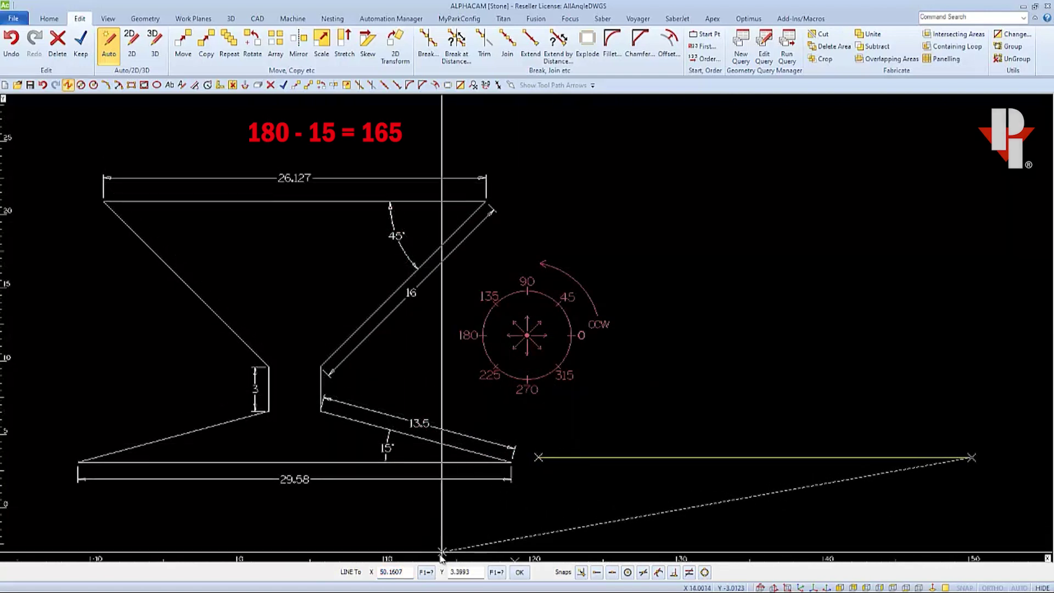
click(427, 572)
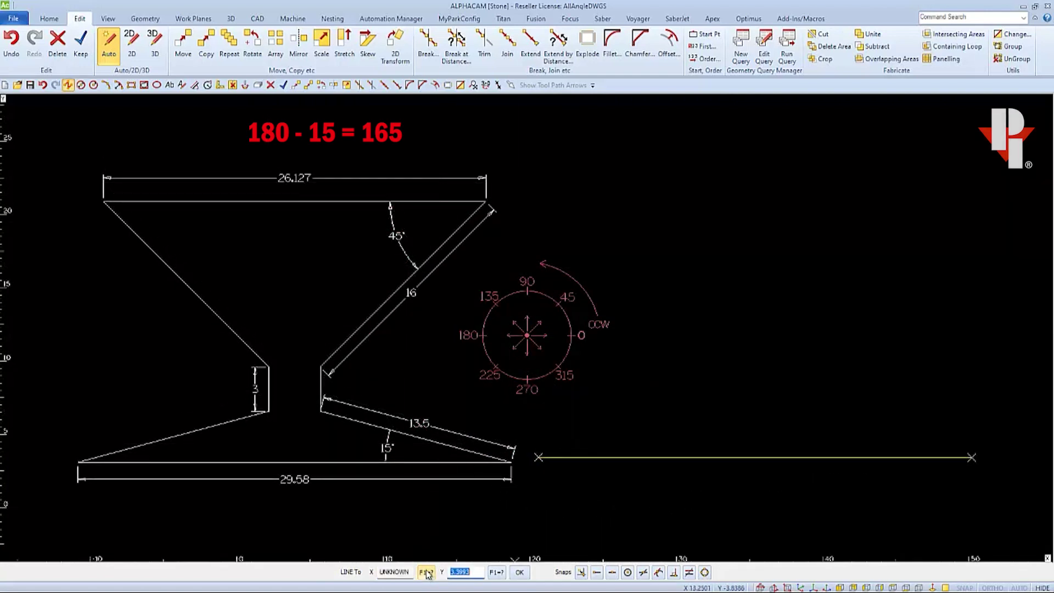
Draw the 13.5-unit lower right edge at 180-15 = 165 degrees
click(497, 572)
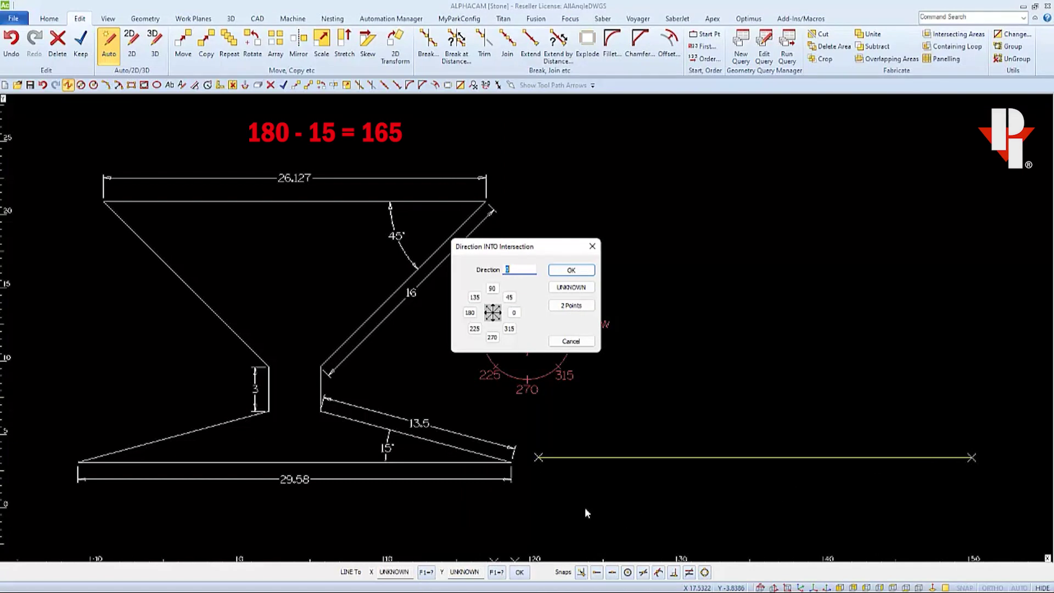
text(180-)
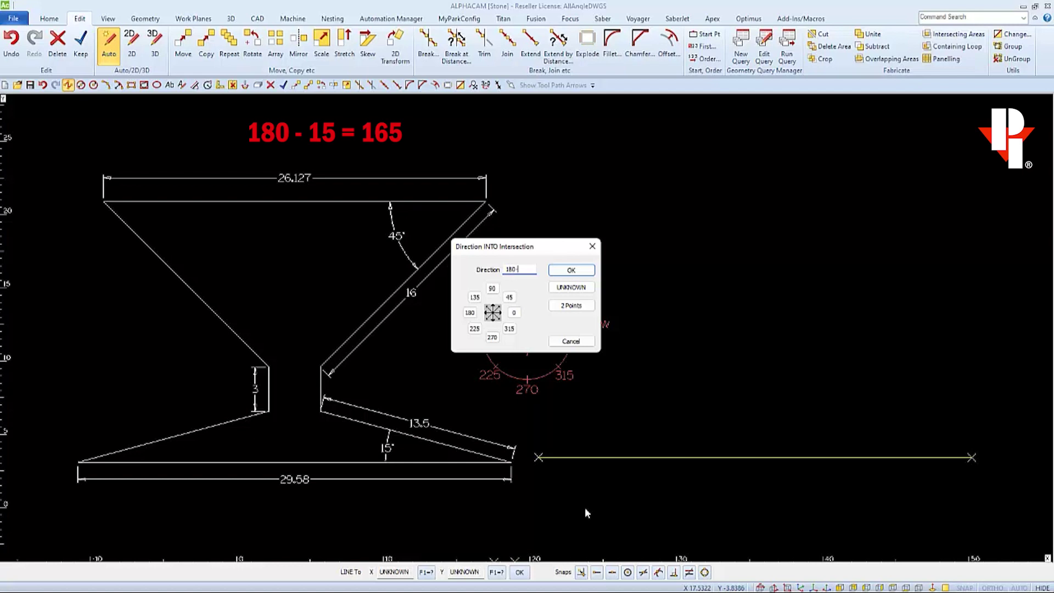
text(15)
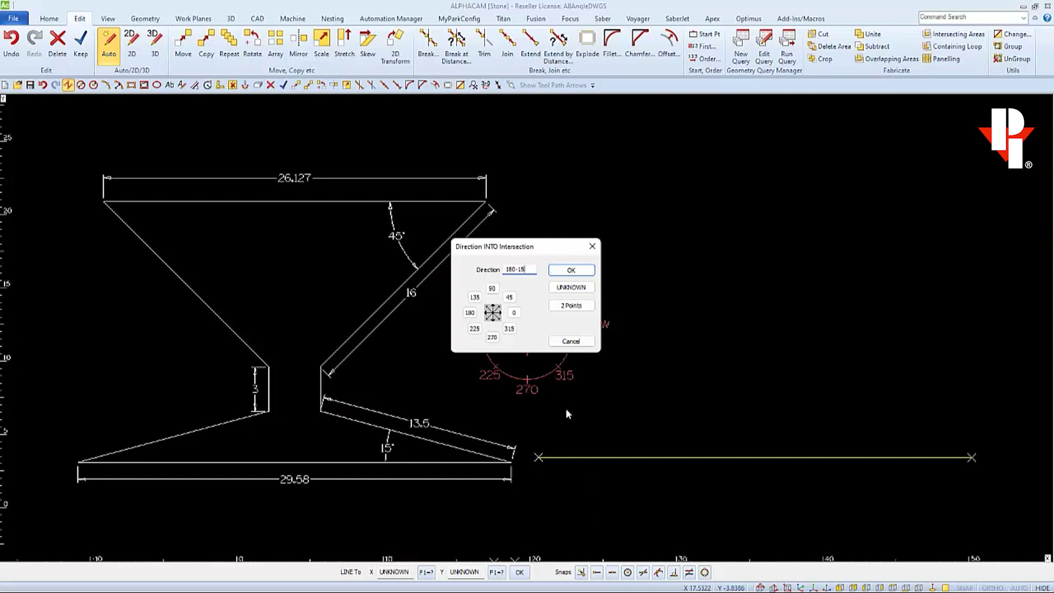
click(571, 271)
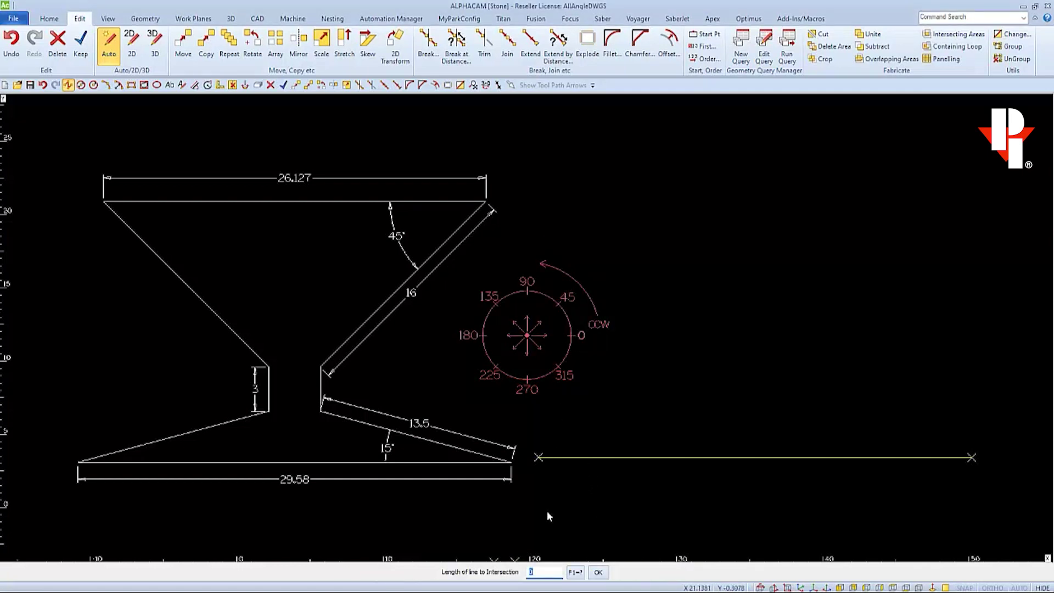
text(13.5)
key(Return)
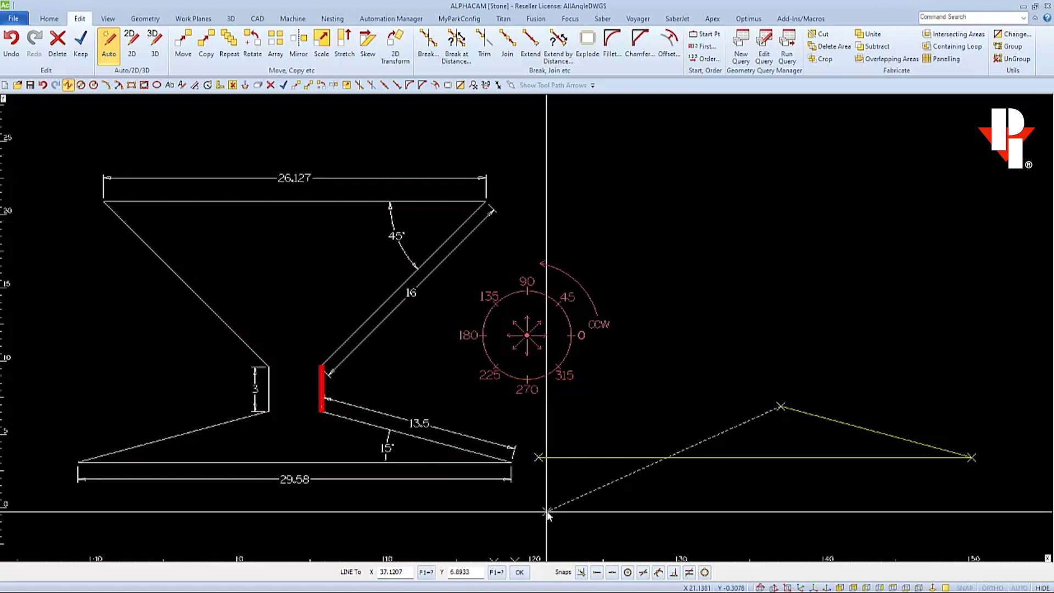
Add the 3-unit vertical neck line at 90 degrees
click(427, 571)
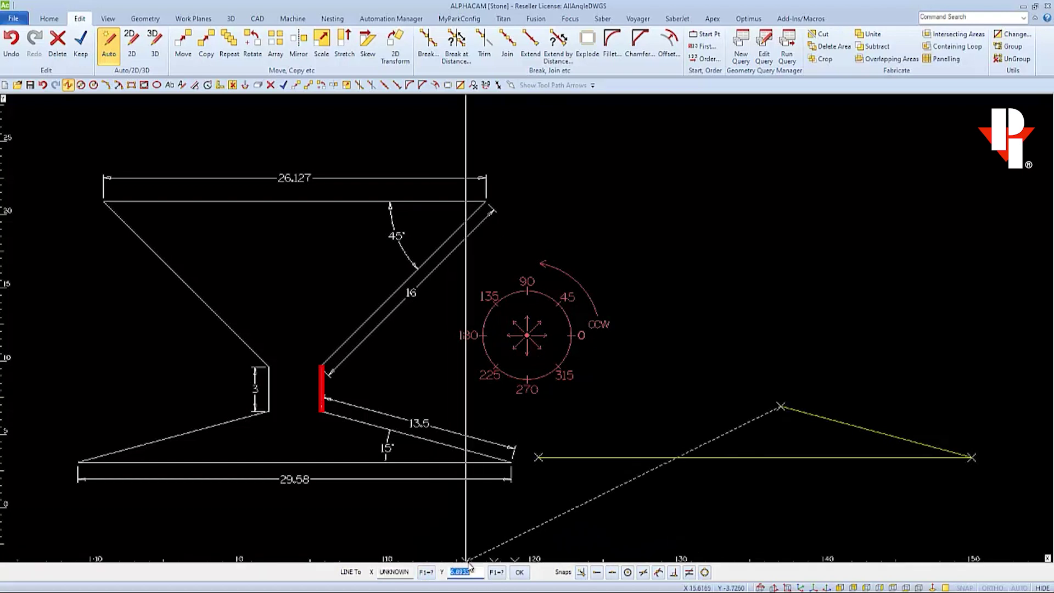
click(496, 573)
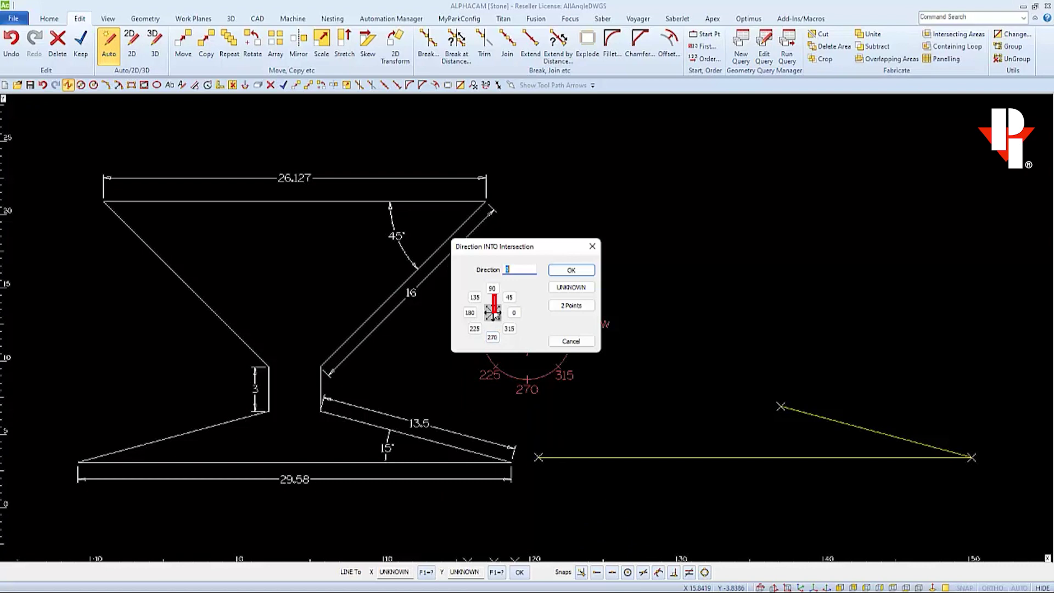
click(493, 289)
click(571, 270)
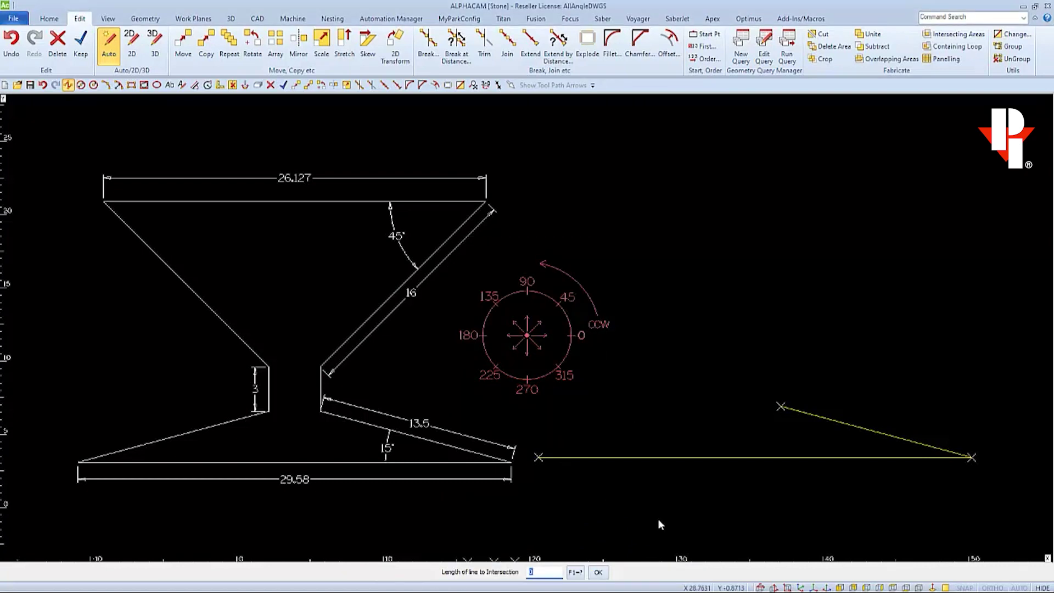
text(3)
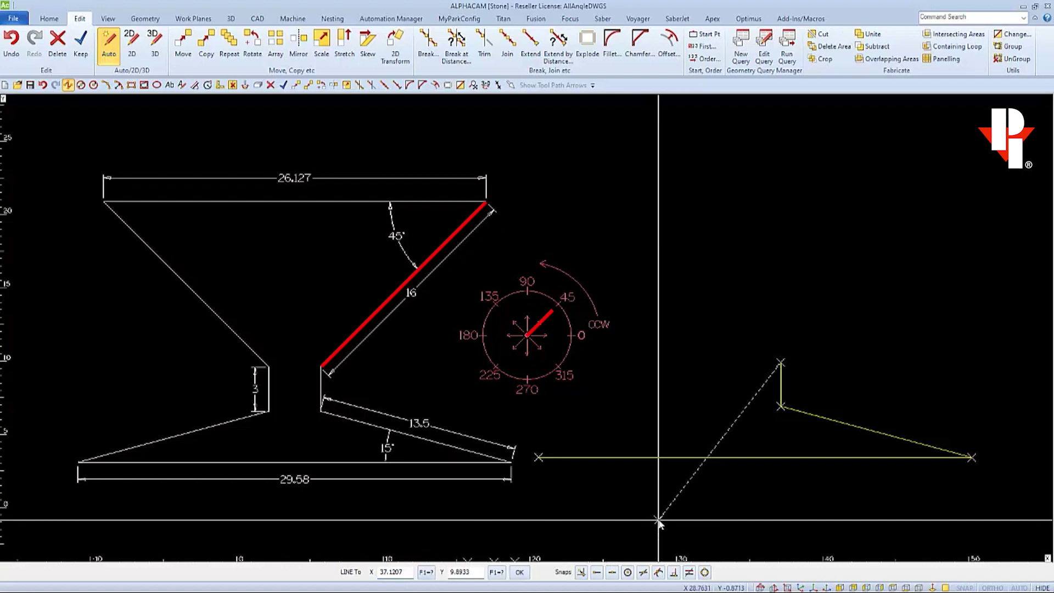
Draw the upper right edge at 45 degrees
click(426, 572)
click(492, 568)
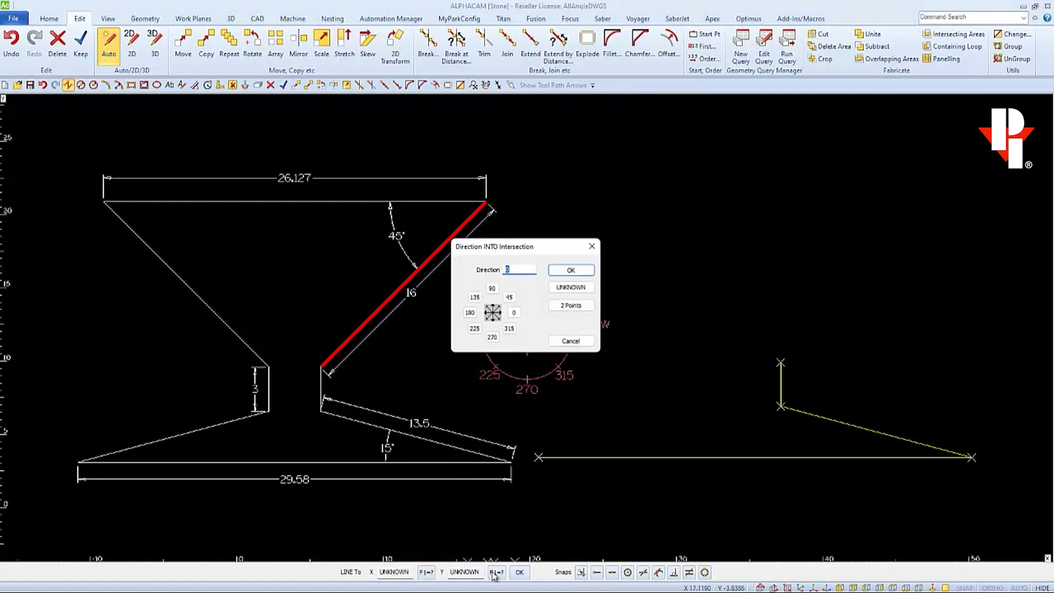
text(45)
key(Return)
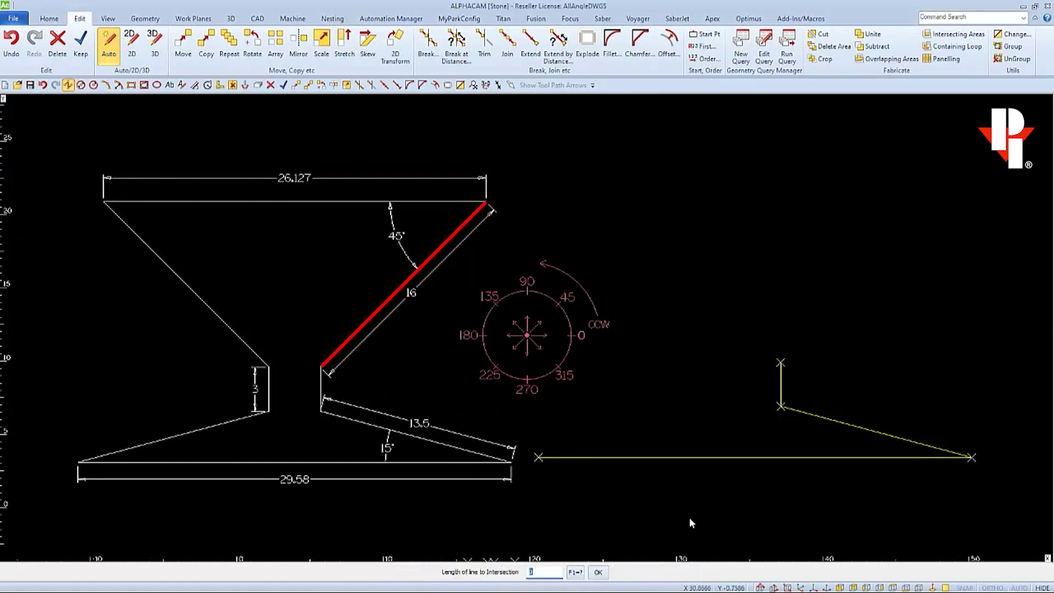
key(Return)
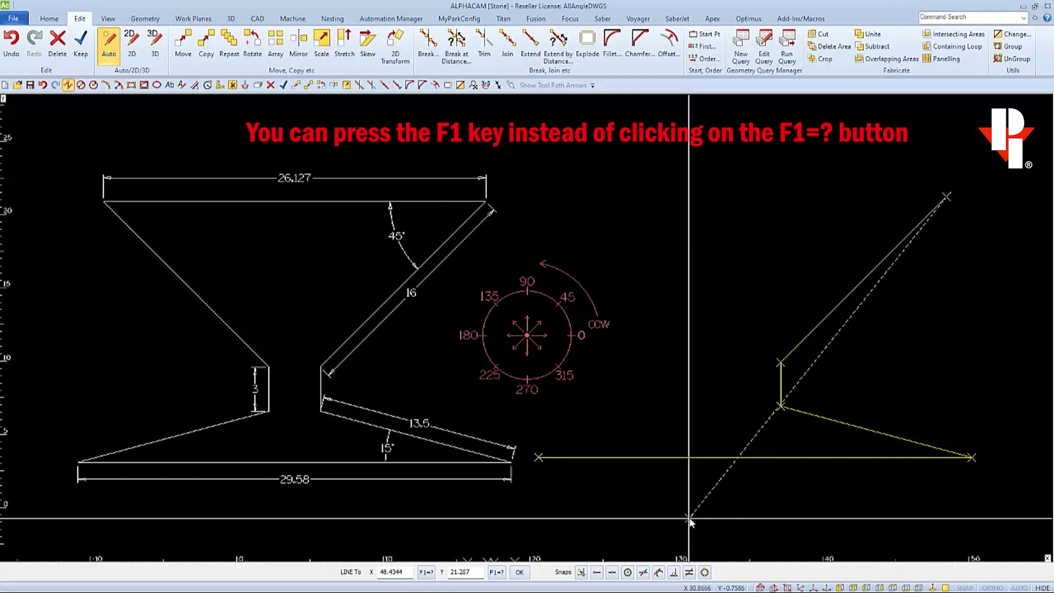
Draw the horizontal top edge at 180 degrees, 25.127 long
key(F1)
key(F1)
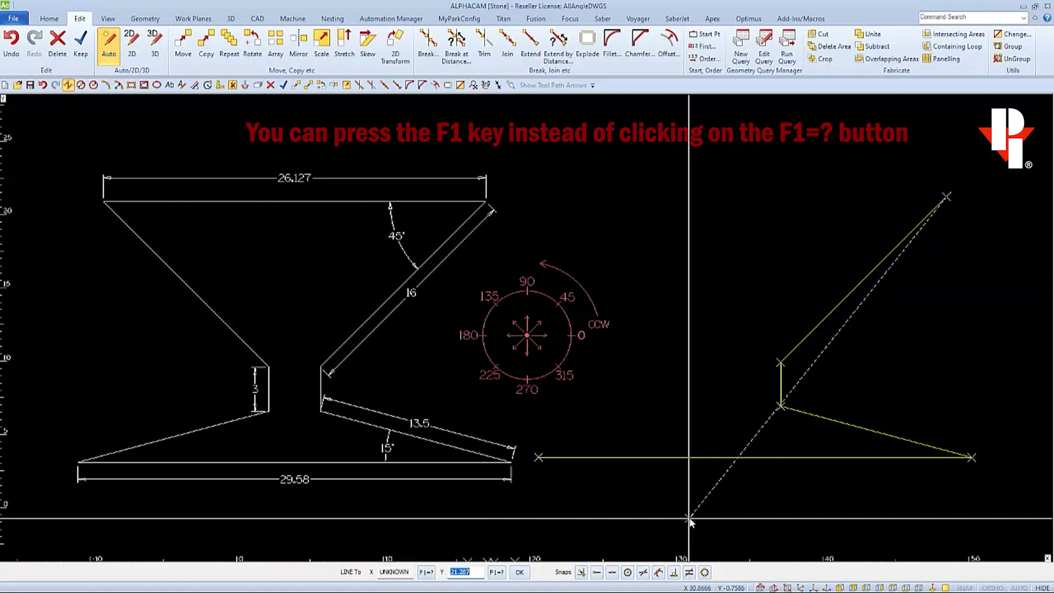
key(Return)
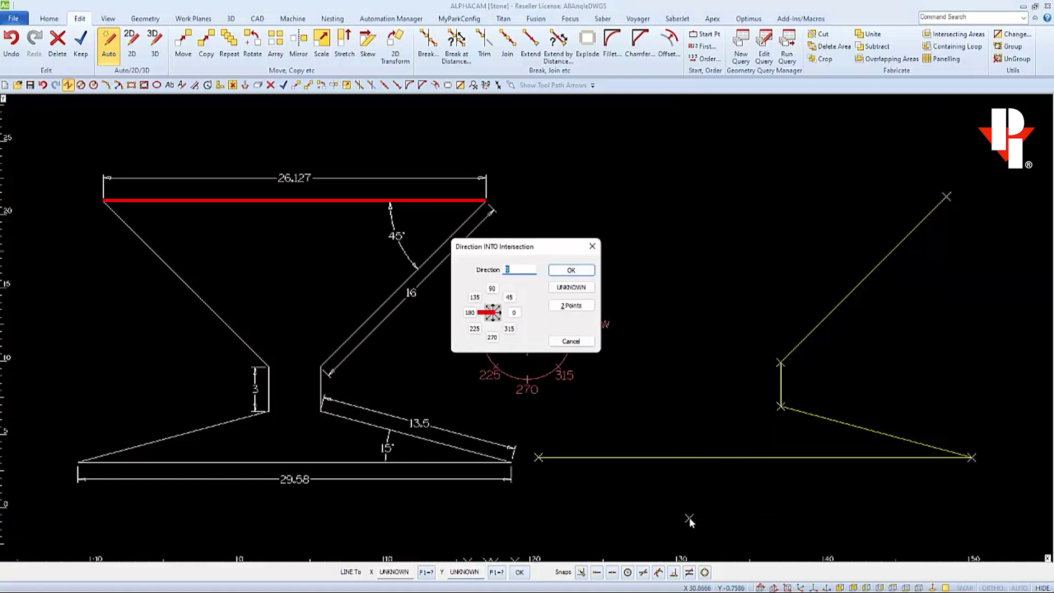
text(18)
key(Return)
text(25)
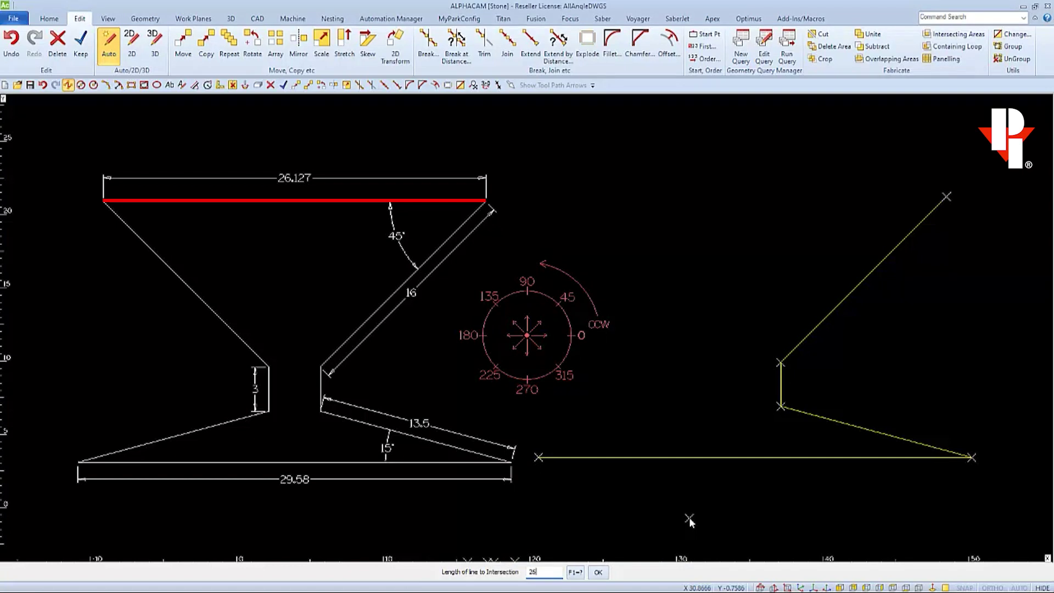
text(.127)
key(Return)
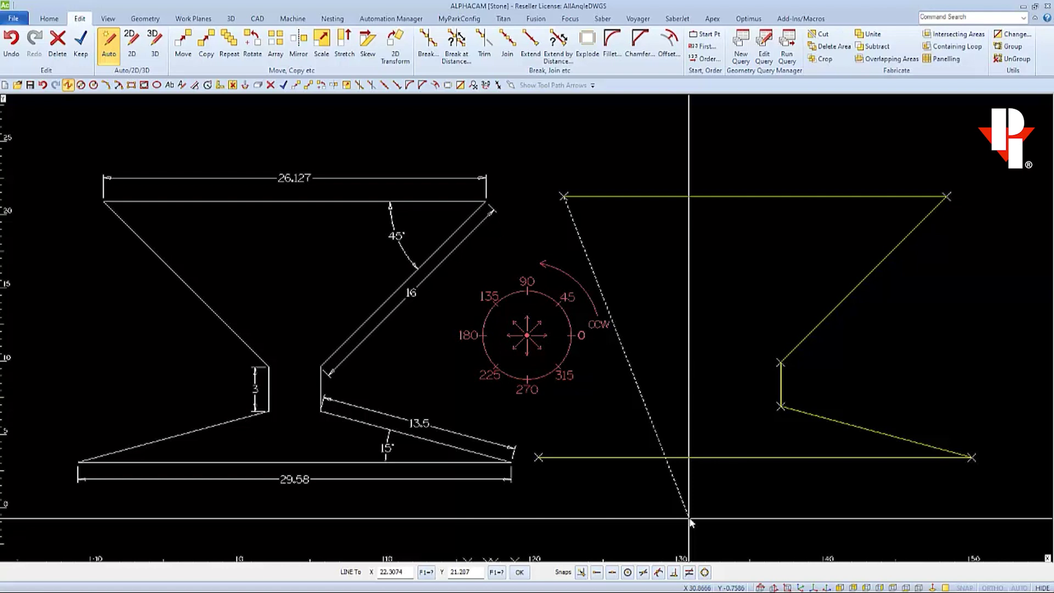
Add the 16-unit left upper edge at -45 degrees
key(F1)
key(F1)
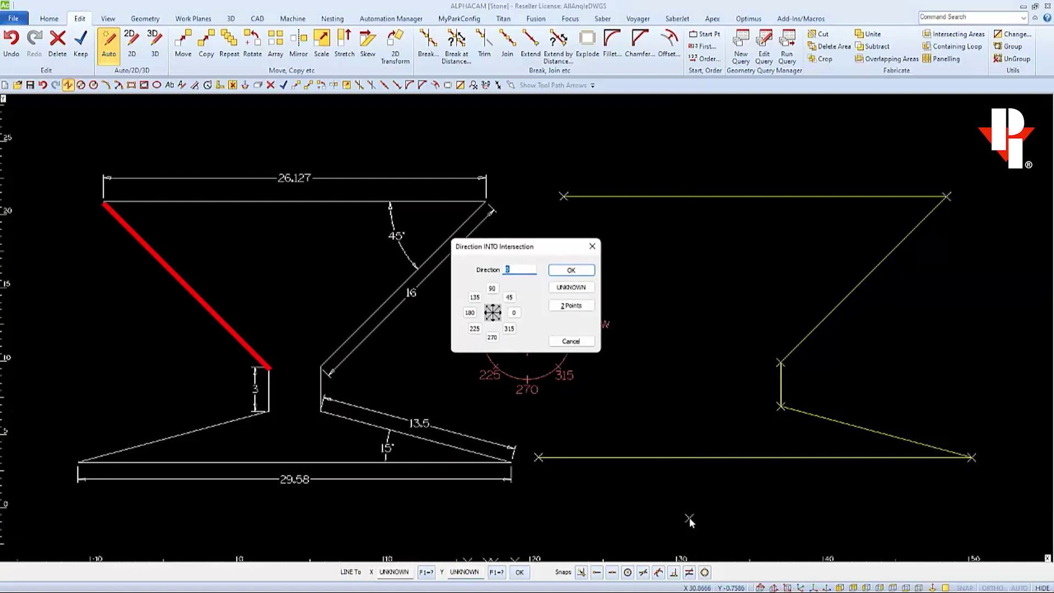
text(-45)
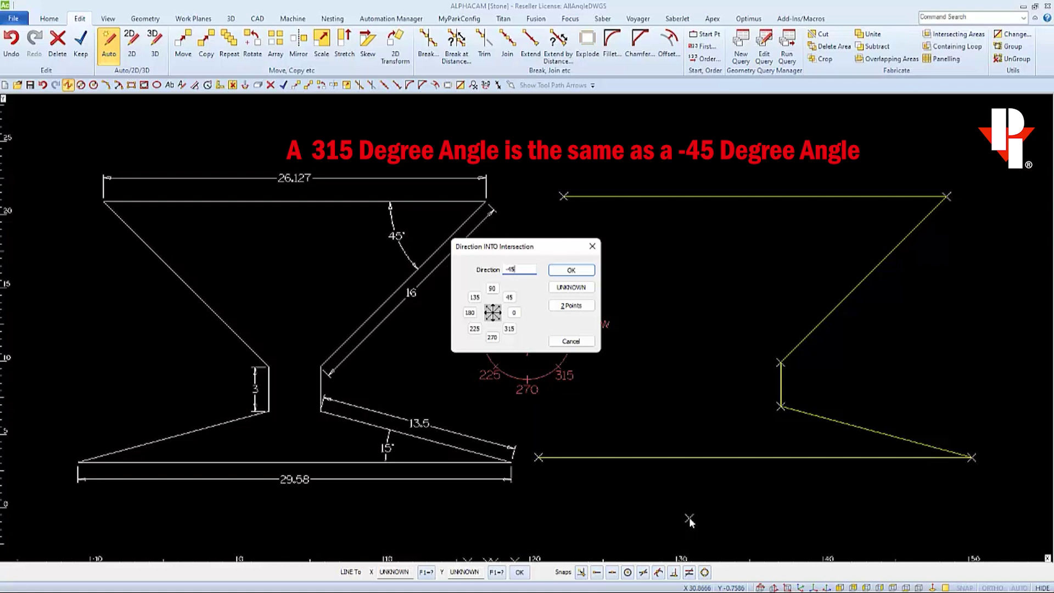
key(Return)
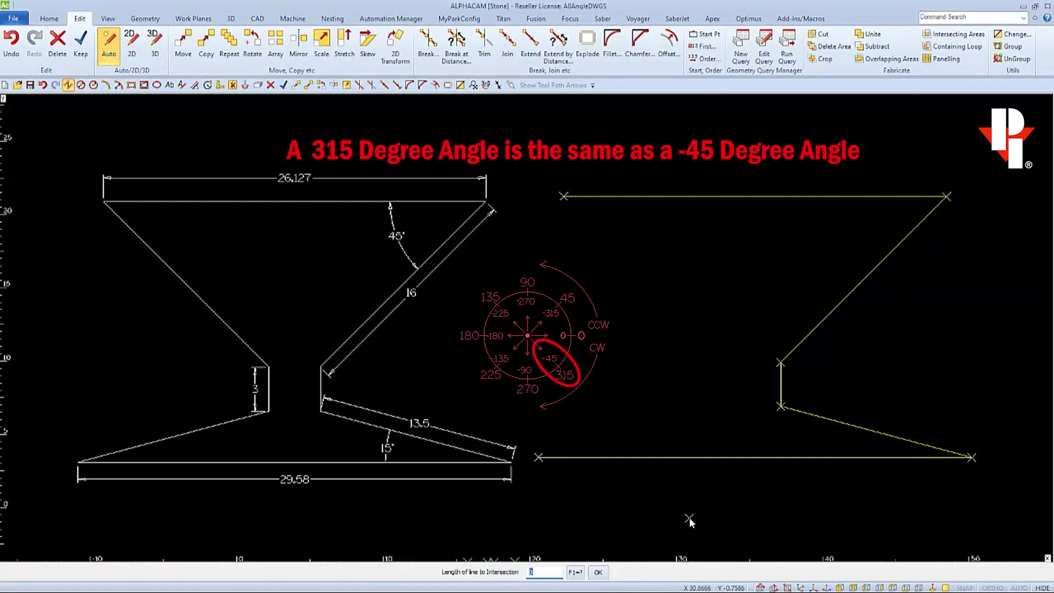
text(16)
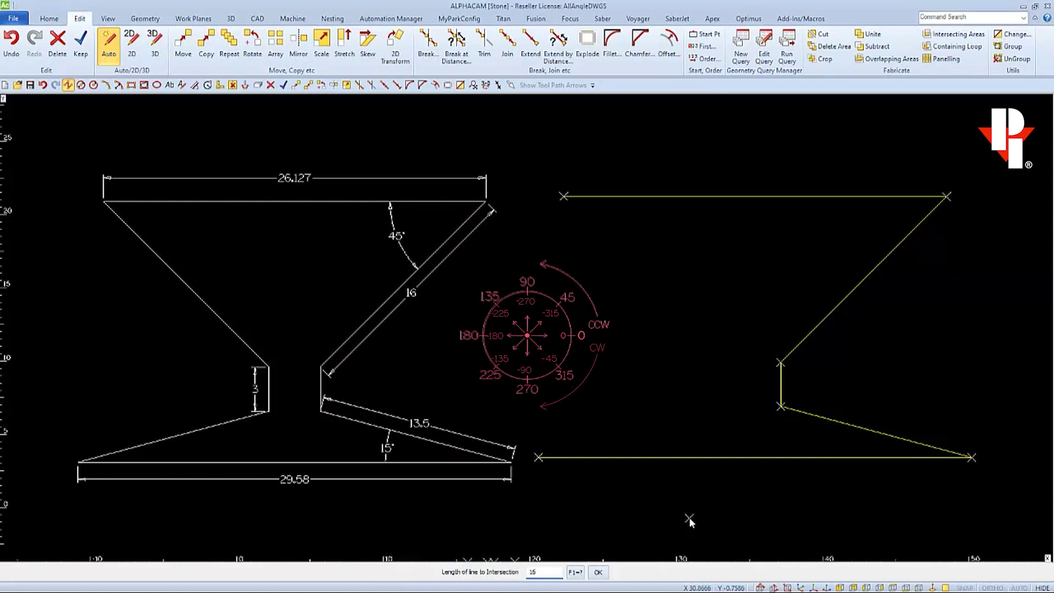
key(Return)
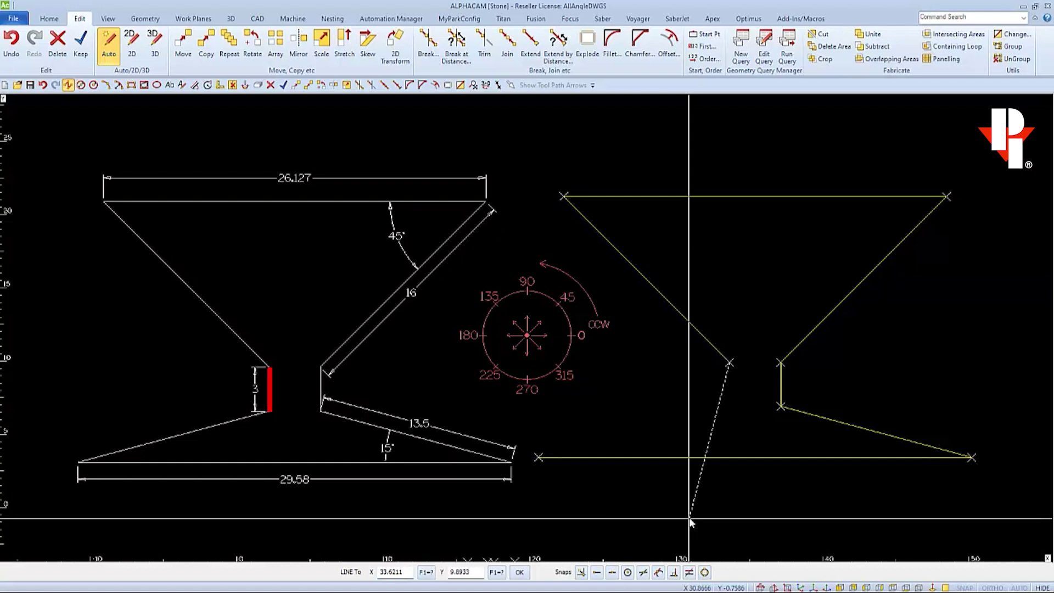
Draw the 3-unit left neck line at 270 degrees
key(F1)
key(Return)
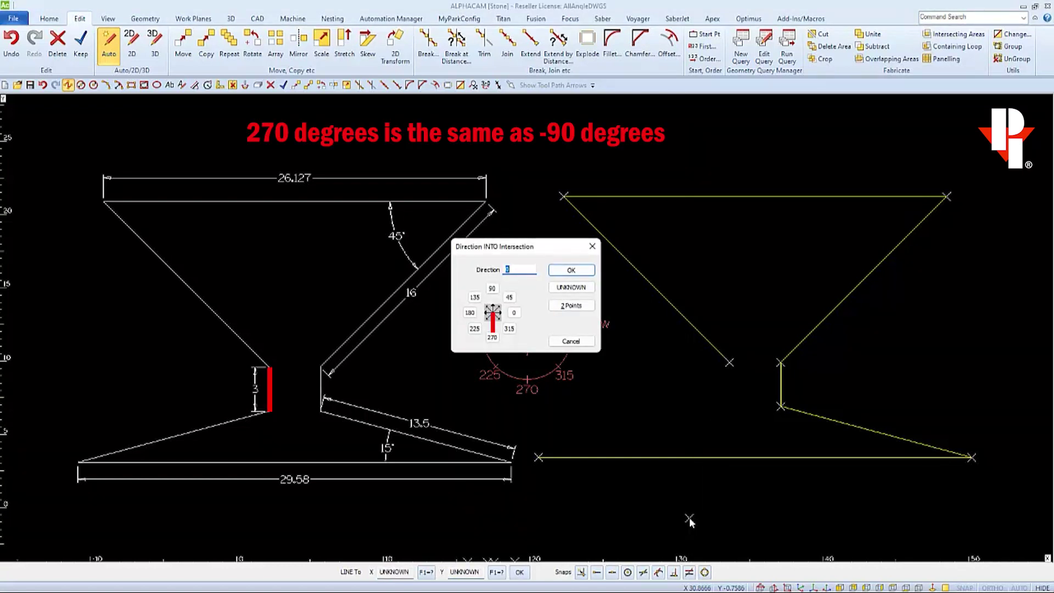
text(270)
key(Return)
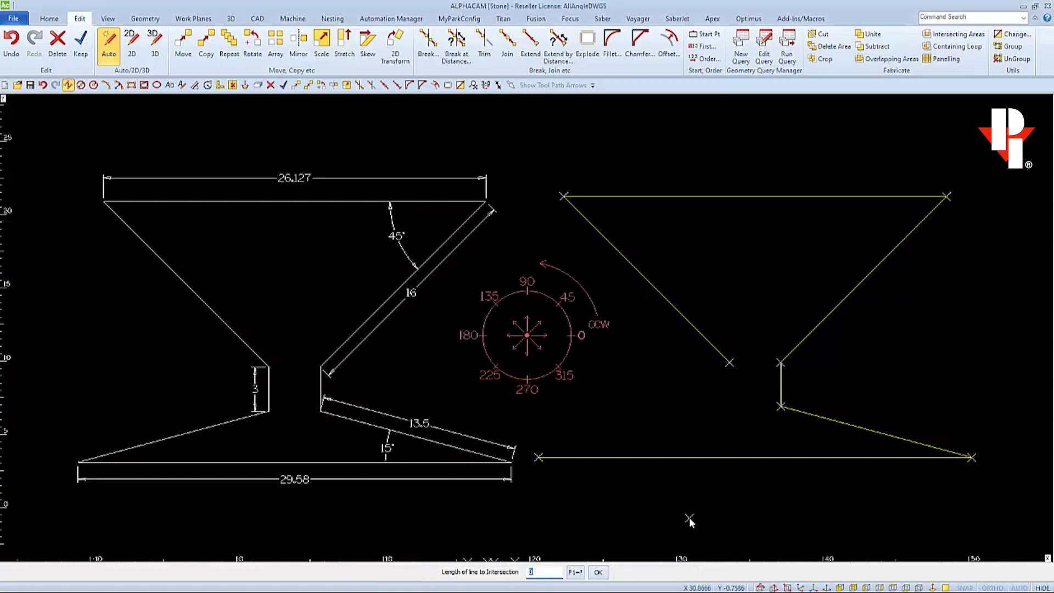
key(Return)
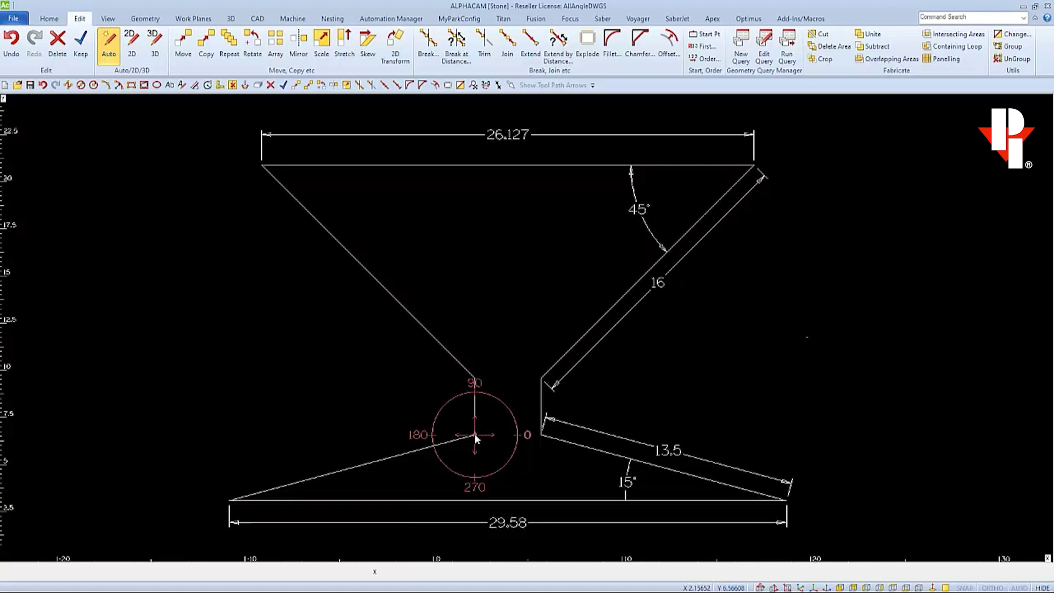
Continue the line from the bottom of the left neck toward the lower-left edge
click(474, 433)
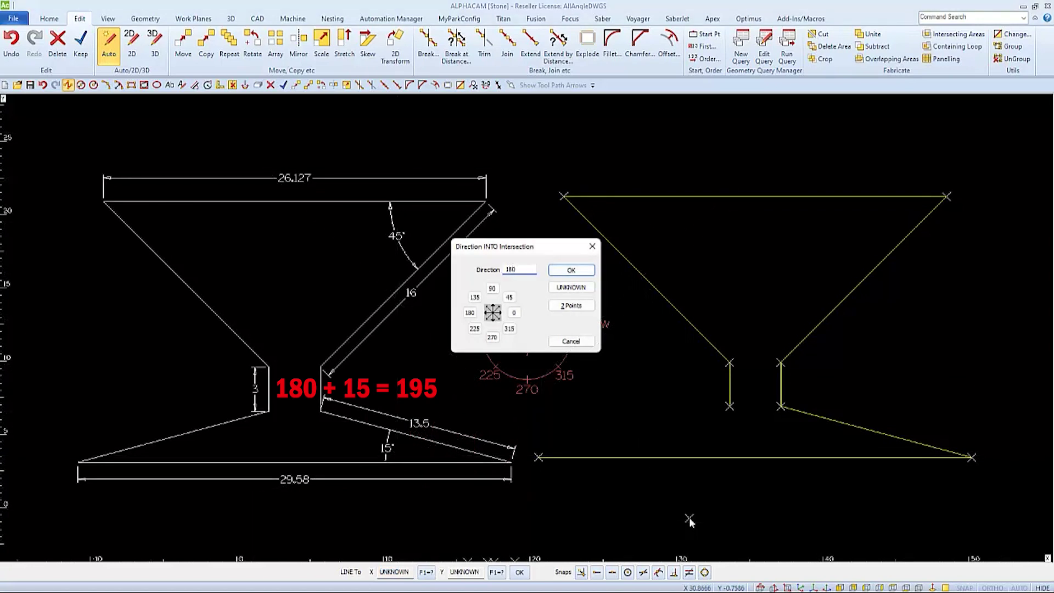
Close the outline with a 13.5 lower-left edge at a 195° direction (180+15)
text(15)
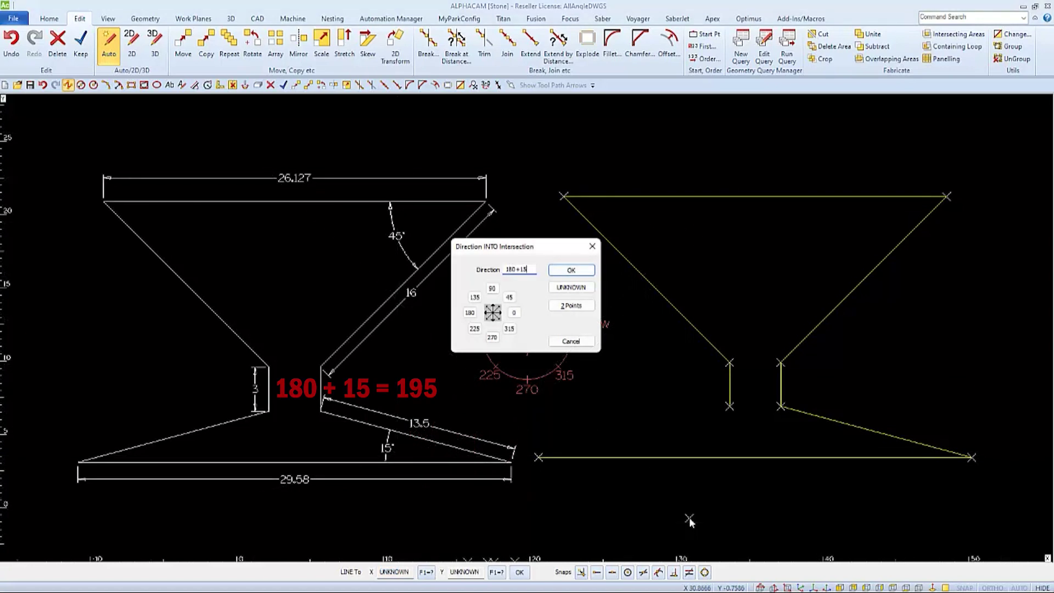
key(Return)
text(13.5)
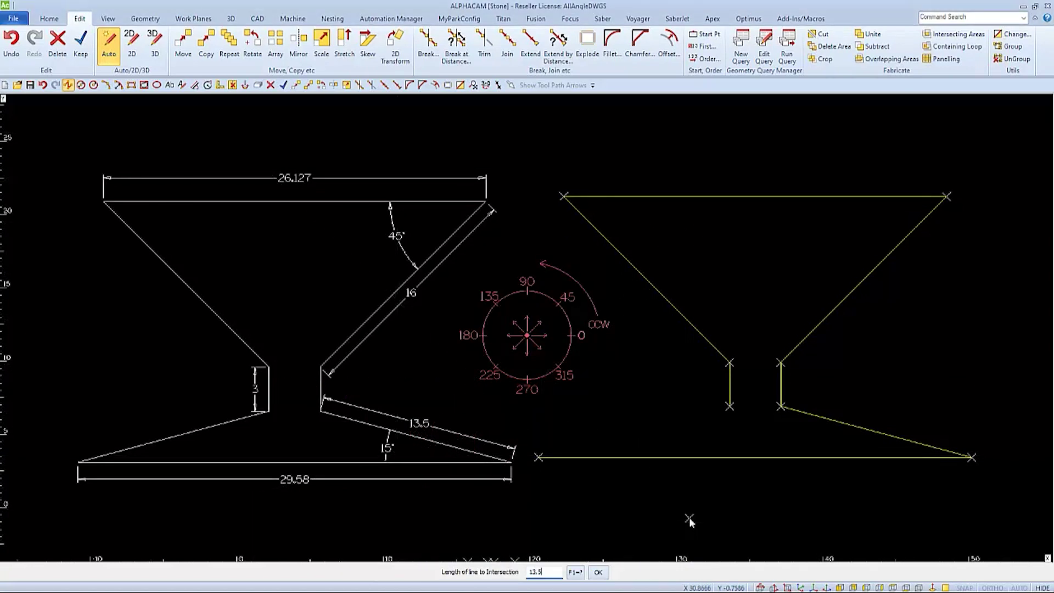
key(Return)
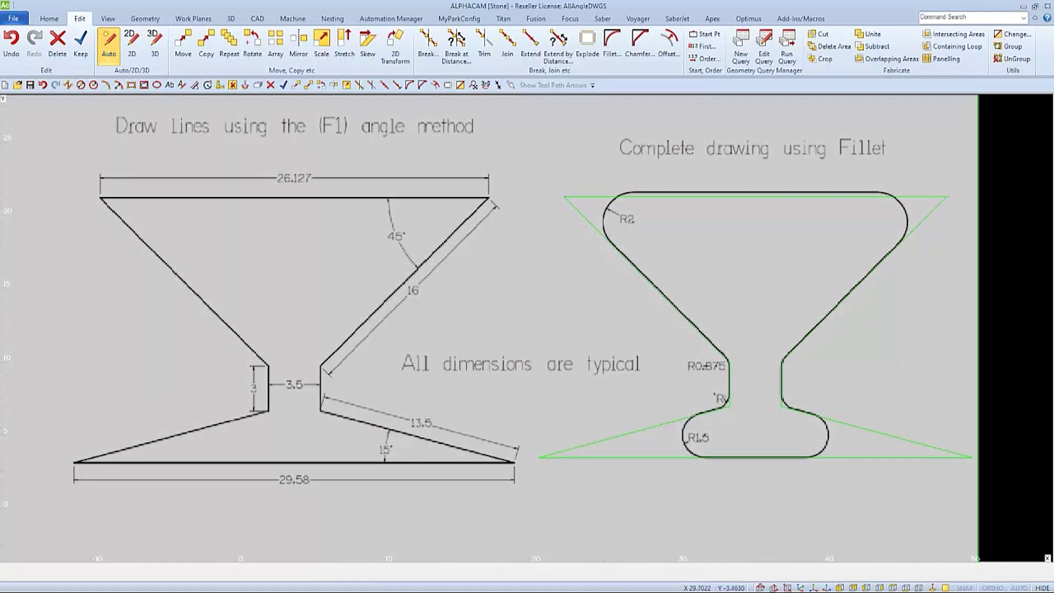
Fillet both top corners of the goblet outline at the set radius
click(611, 41)
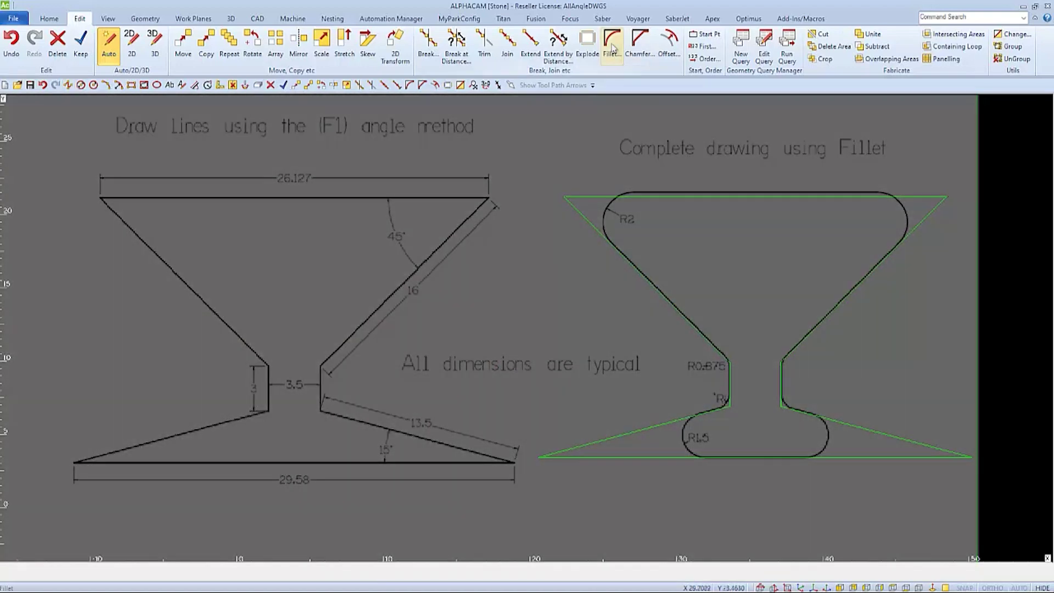
click(497, 350)
click(659, 196)
click(604, 236)
click(894, 196)
click(923, 220)
Fillet the neck corner of the goblet, then close the fillet settings unchanged
right_click(615, 340)
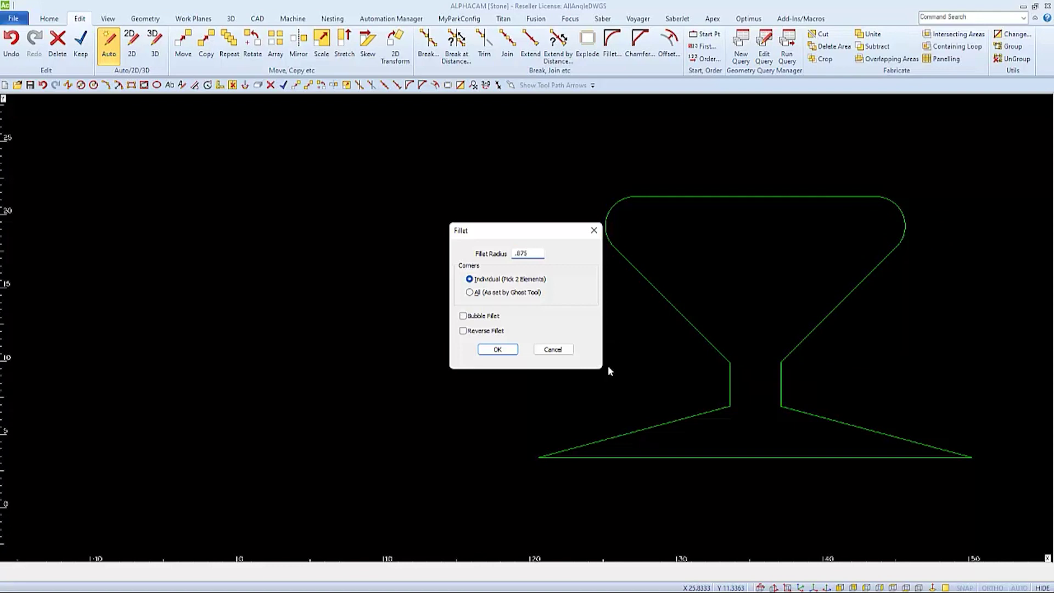
key(Return)
right_click(625, 369)
key(Return)
click(730, 404)
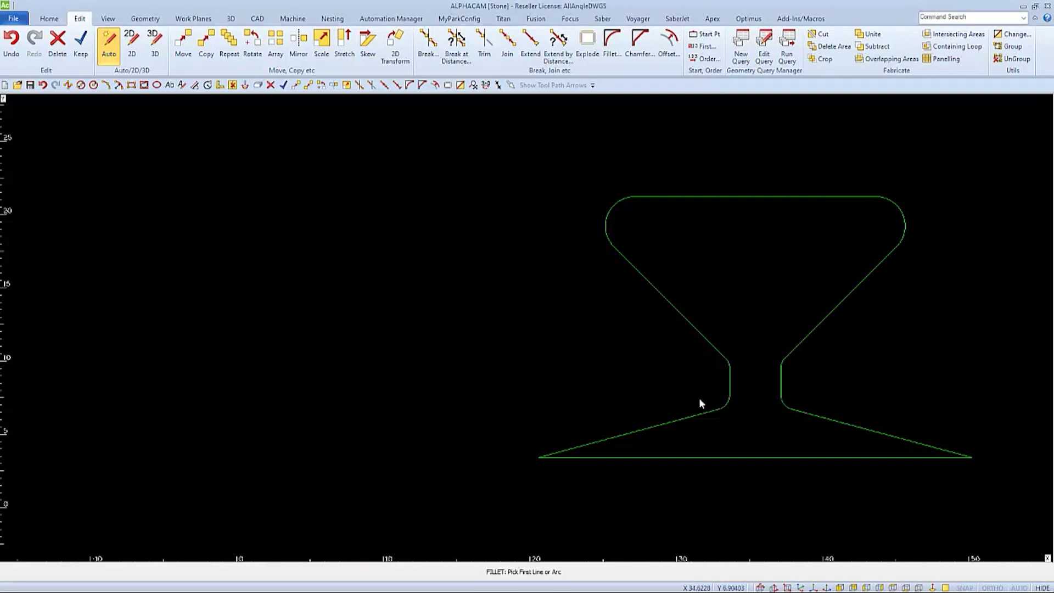
right_click(700, 398)
click(552, 349)
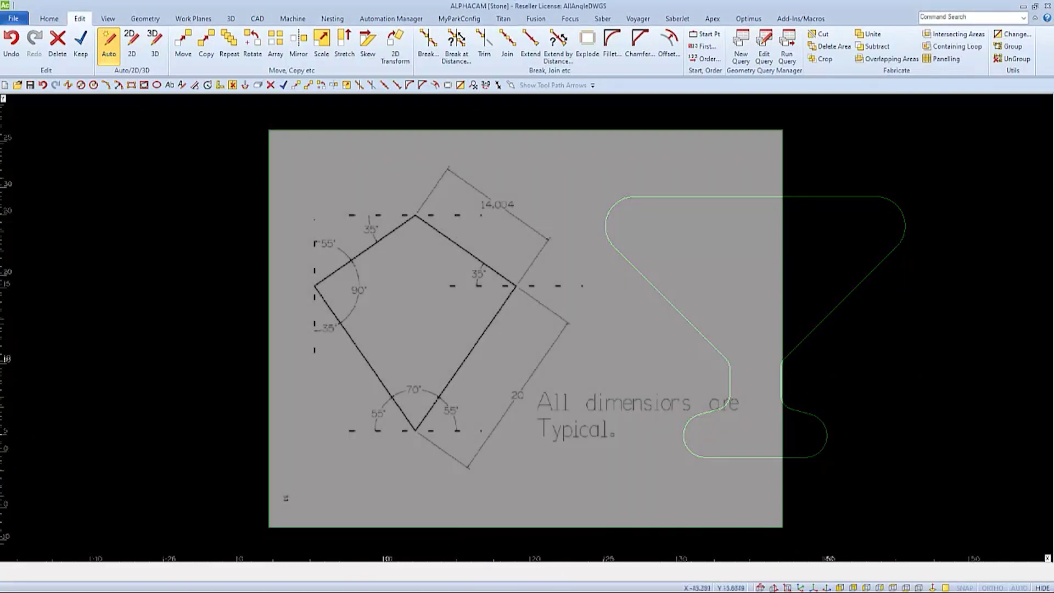